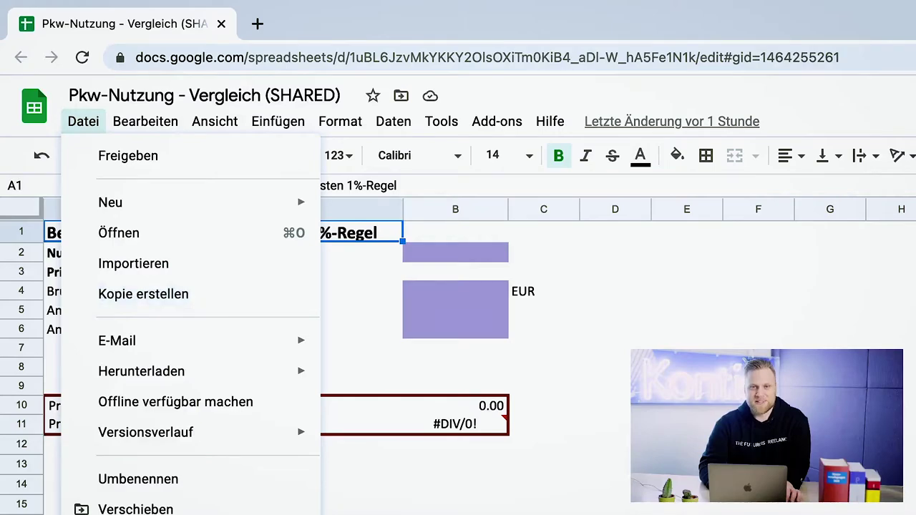
left_click(614, 231)
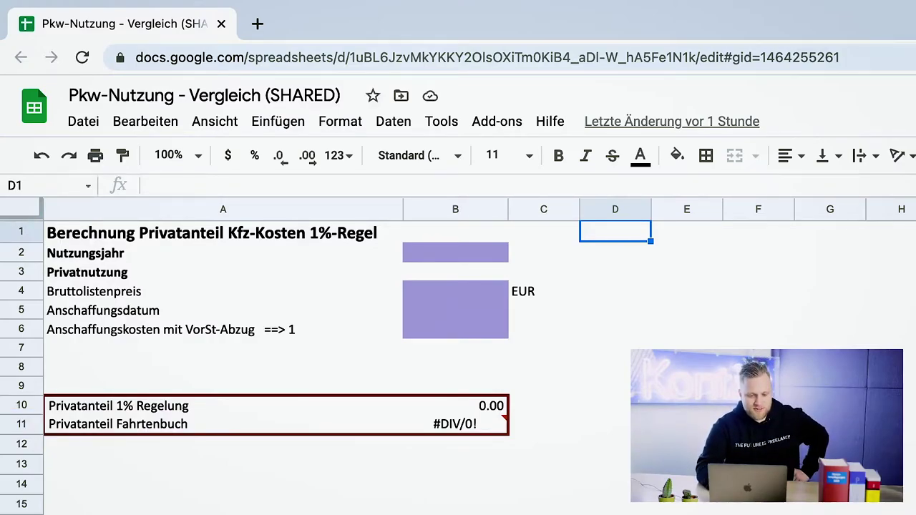
left_click(22, 405)
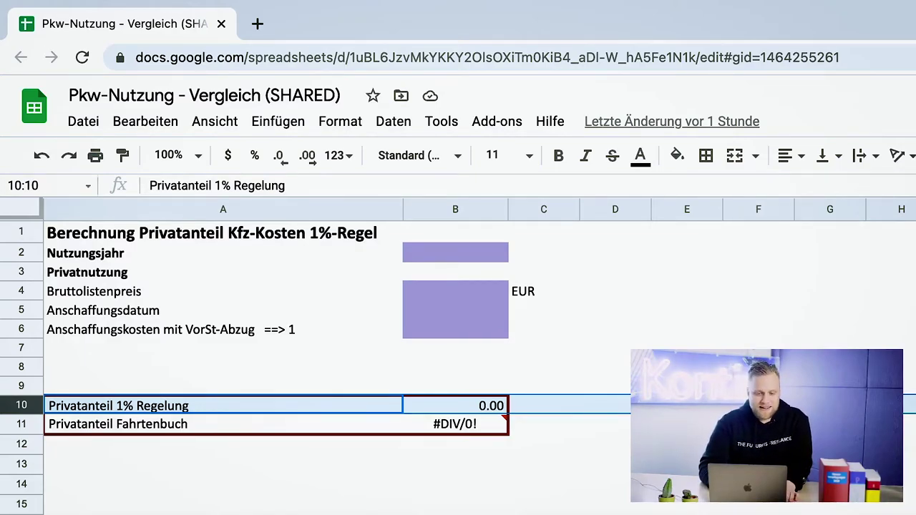
left_click(22, 424)
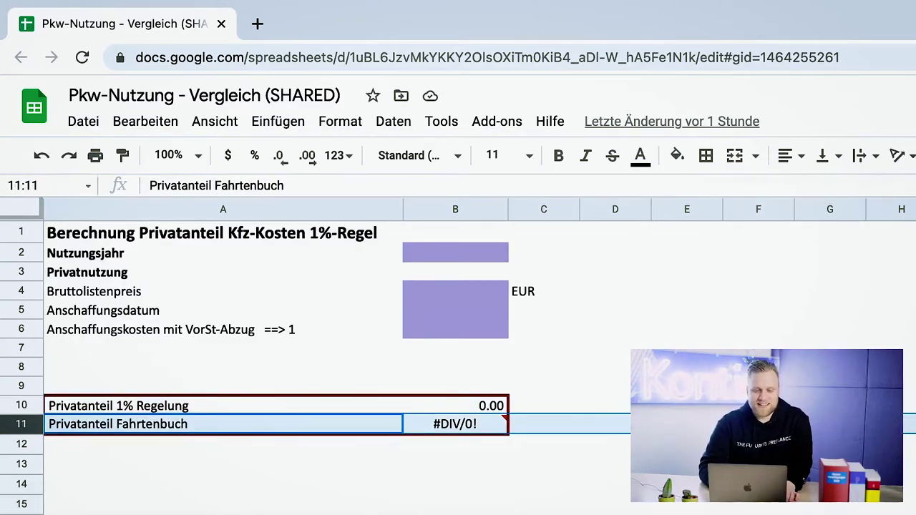
left_click(223, 513)
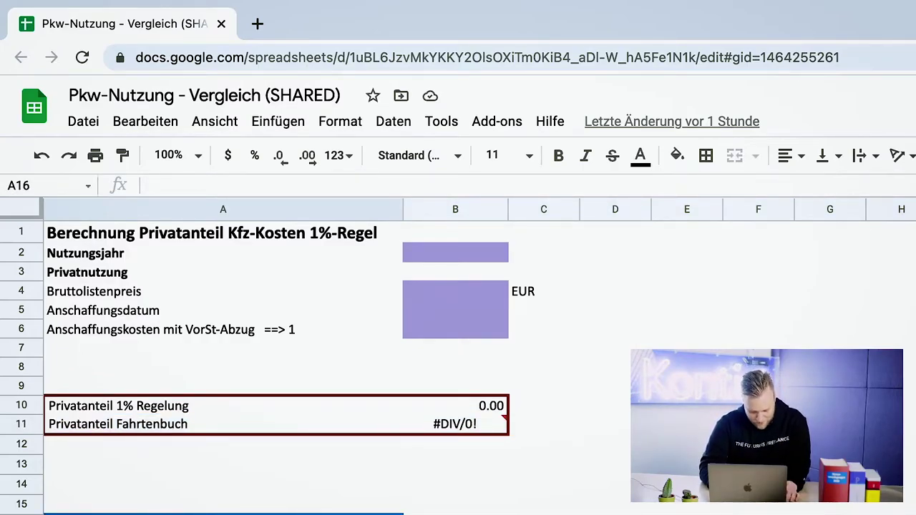
Enter 2021 as the Nutzungsjahr in cell B2
left_click(455, 251)
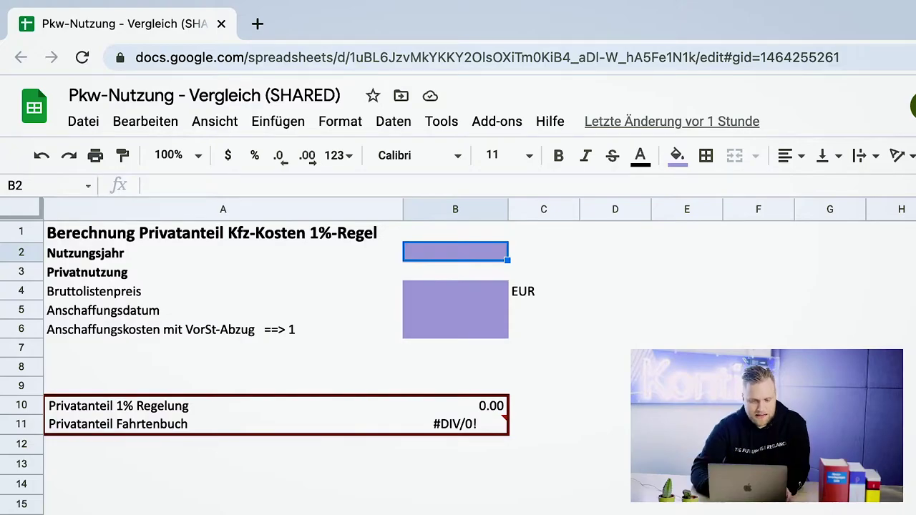
type("2021")
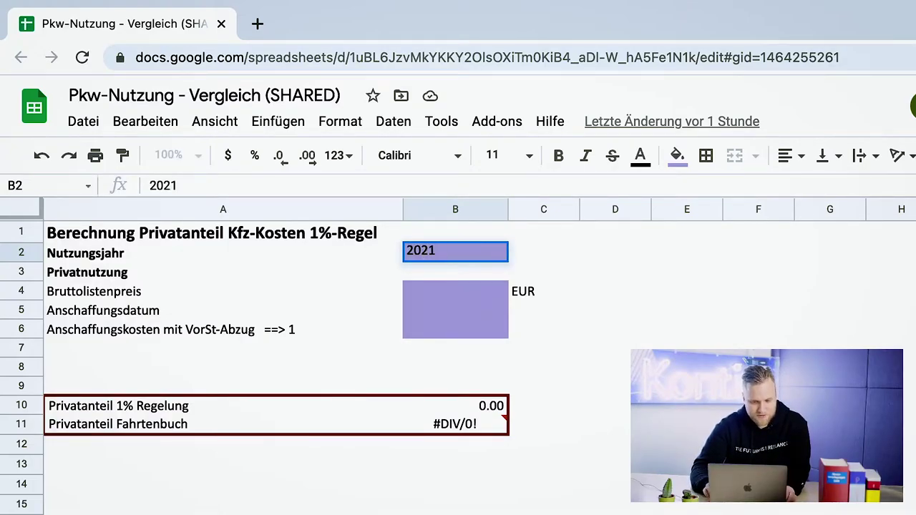
key("Return")
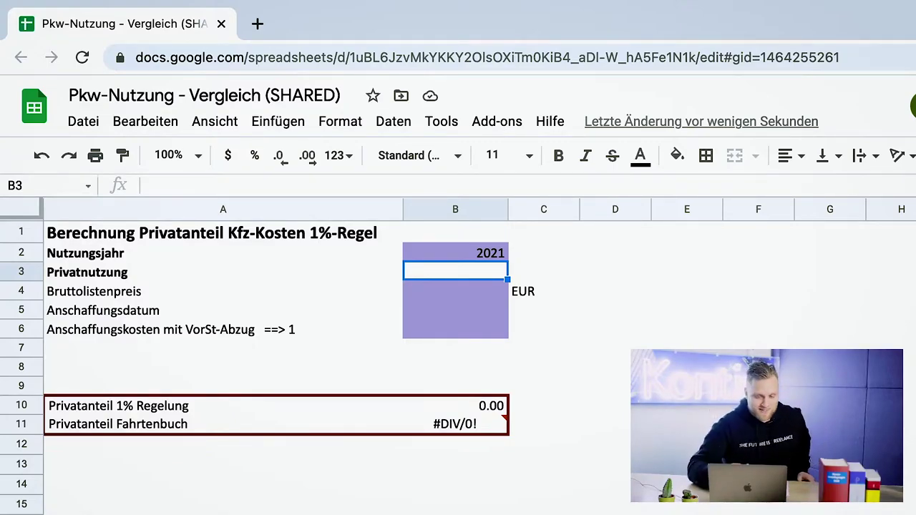
Enter 50000 as the Bruttolistenpreis in cell B4
left_click(455, 289)
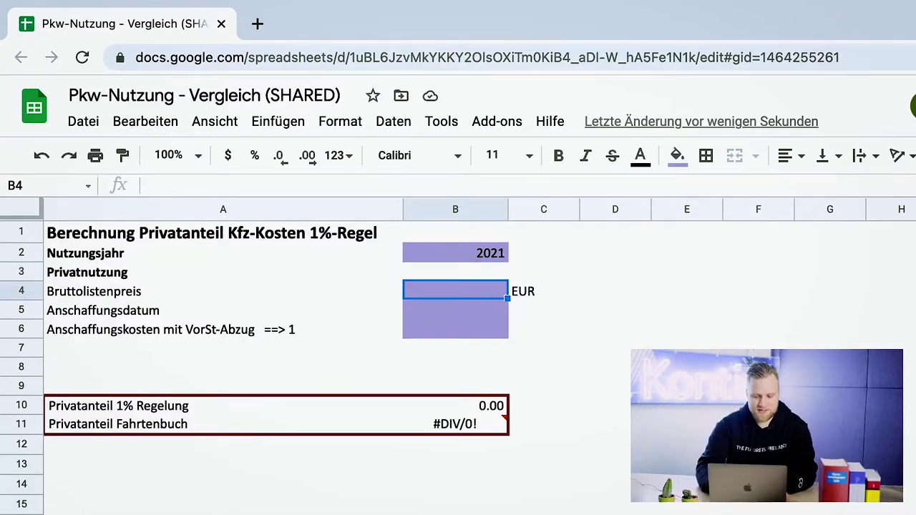
type("50,")
type("0000")
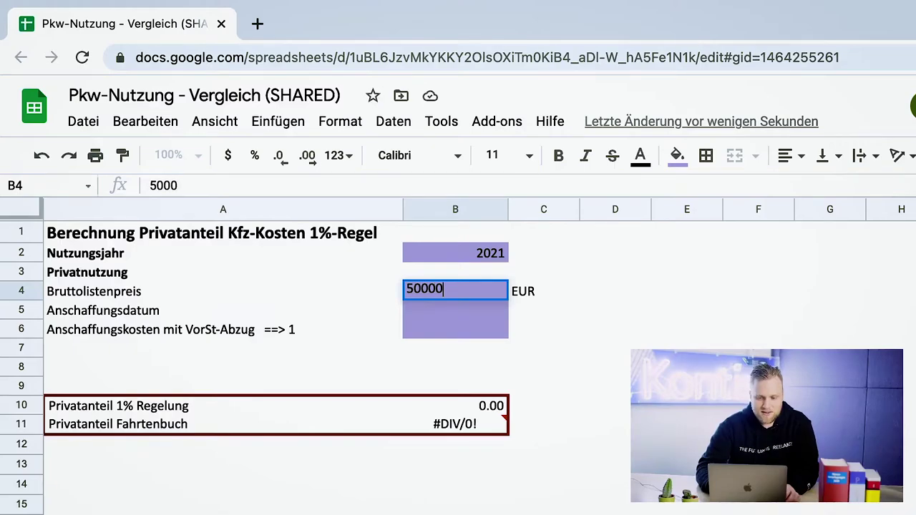
key("Return")
key("Up")
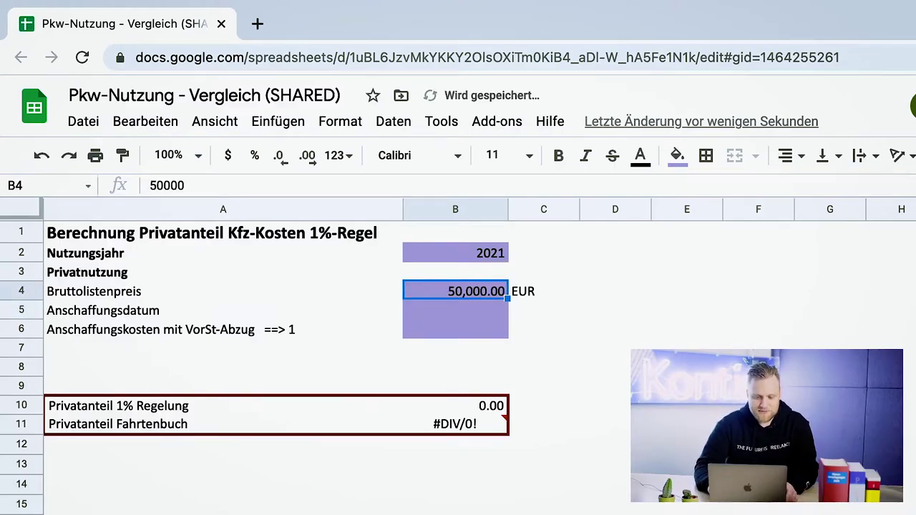
Set the Bruttolistenpreis in cell B4 to 60,000 EUR
type("5")
key("BackSpace")
type("60")
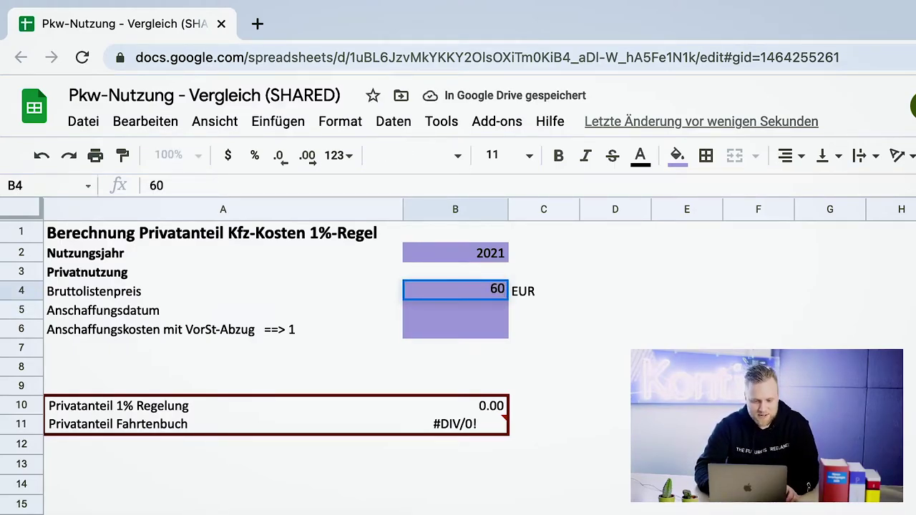
type(",000")
key("Return")
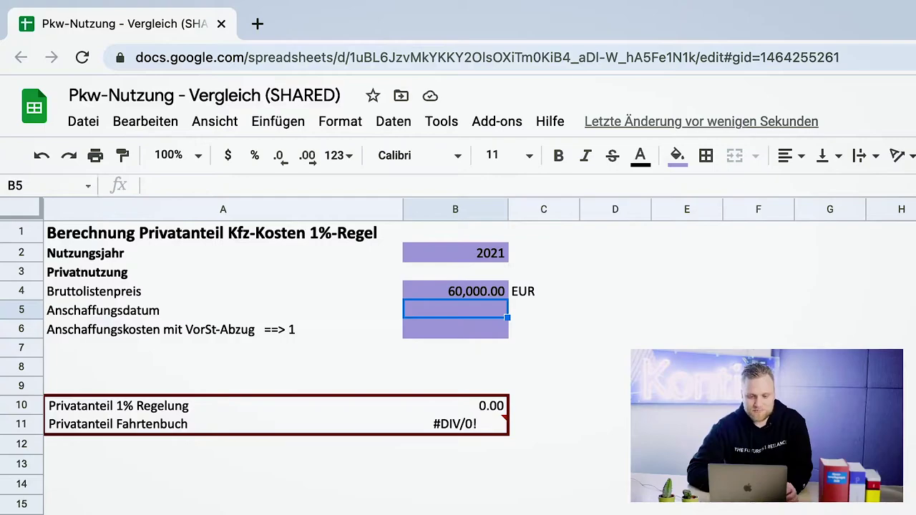
Set the Anschaffungsdatum to 7/1/2021 and mark Anschaffungskosten mit VorSt-Abzug with 1
key("Return")
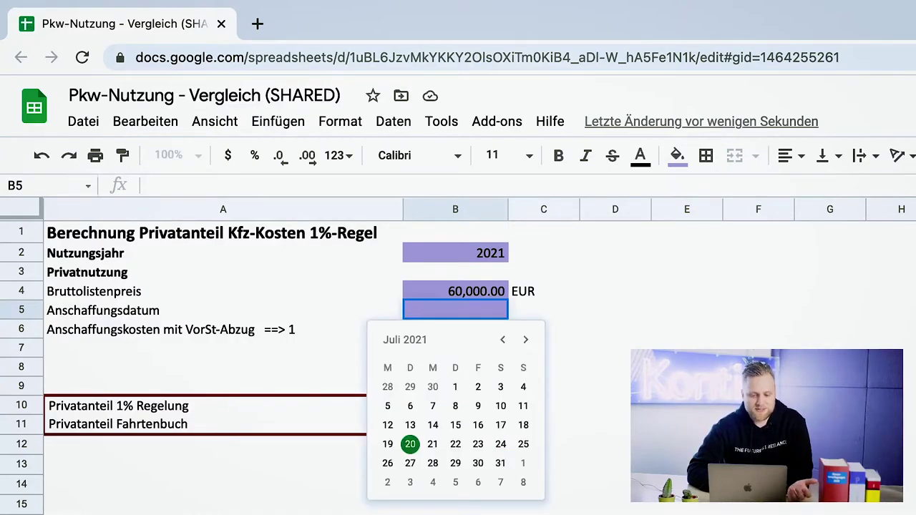
left_click(455, 386)
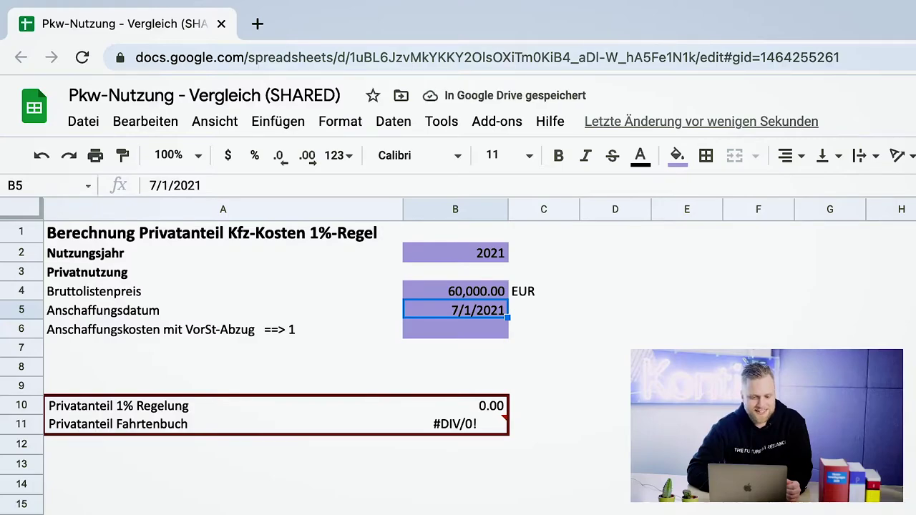
left_click(455, 328)
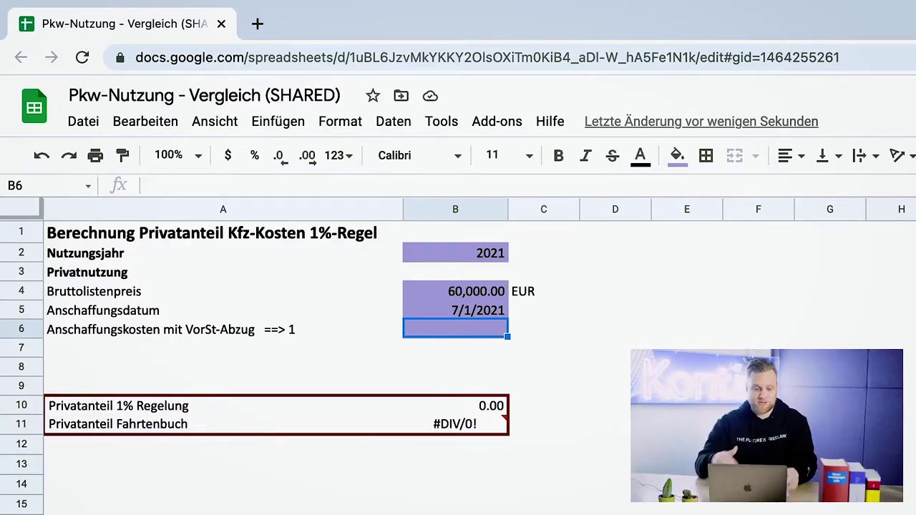
type("1")
key("Return")
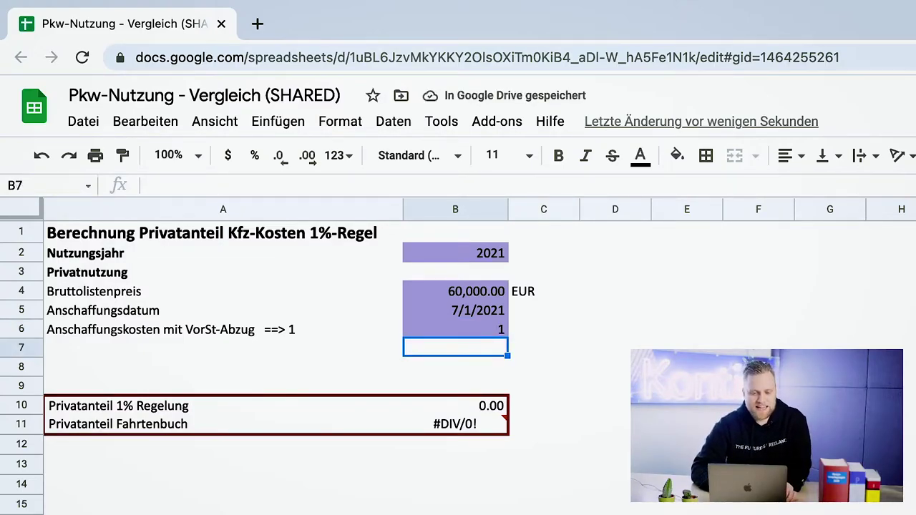
Switch to the following sheet with the detailed 1% calculation and set Anzahl Monate in B12 to 1
key("ctrl+shift+Page_Down")
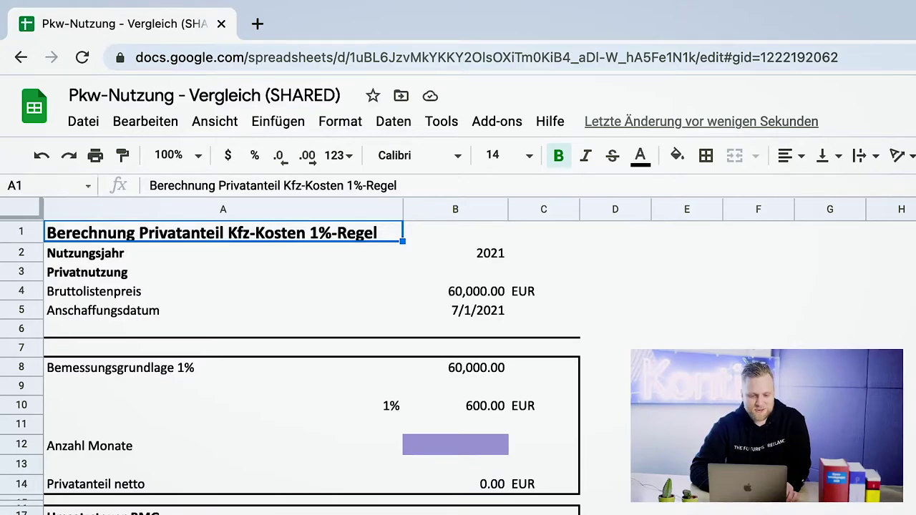
left_click(455, 445)
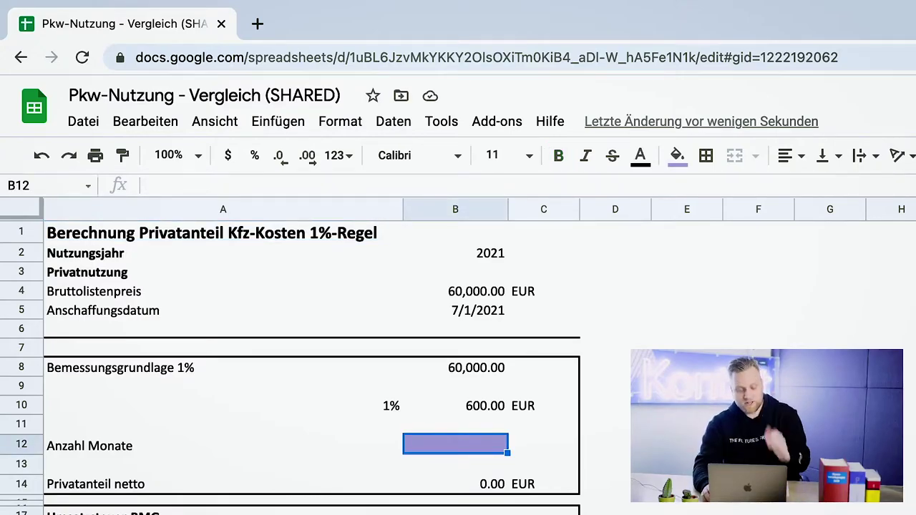
type("1")
key("Return")
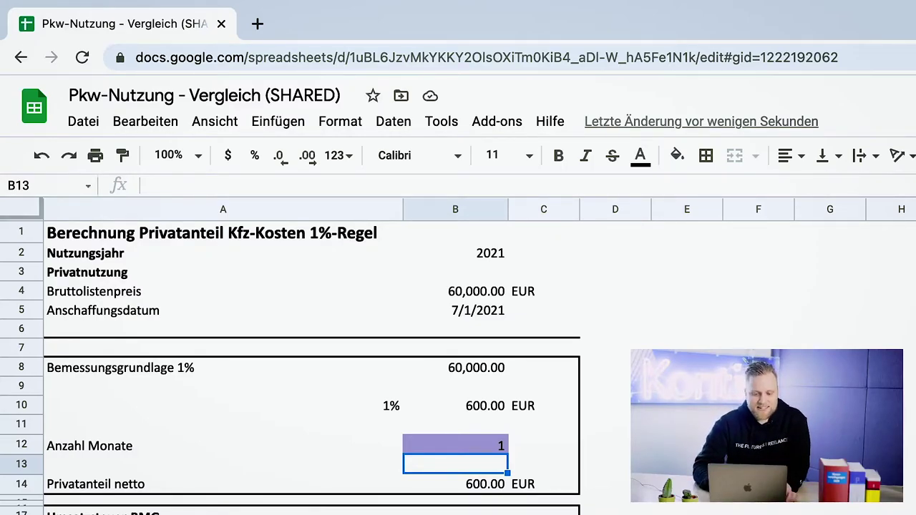
Change the section heading in cell A17 to "Umsatzsteuer-Bemessungsgrundlage"
left_click(615, 483)
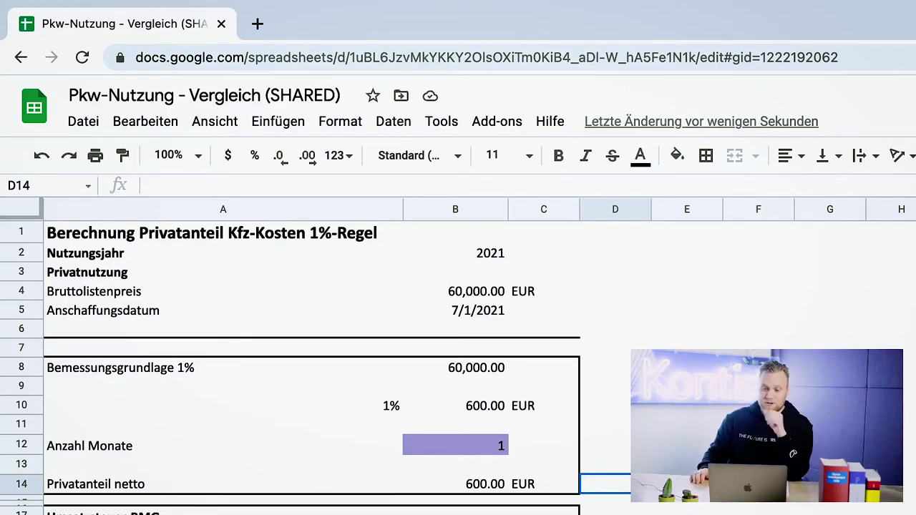
left_click(455, 514)
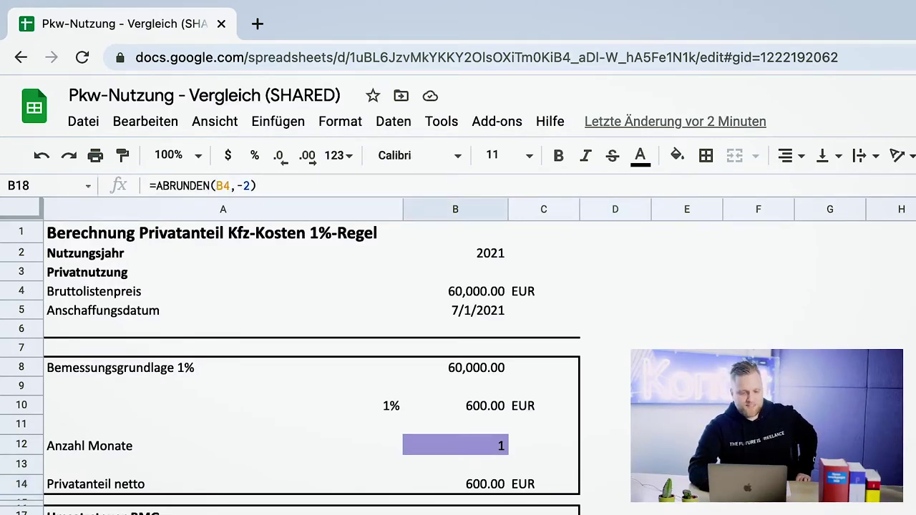
left_click(223, 512)
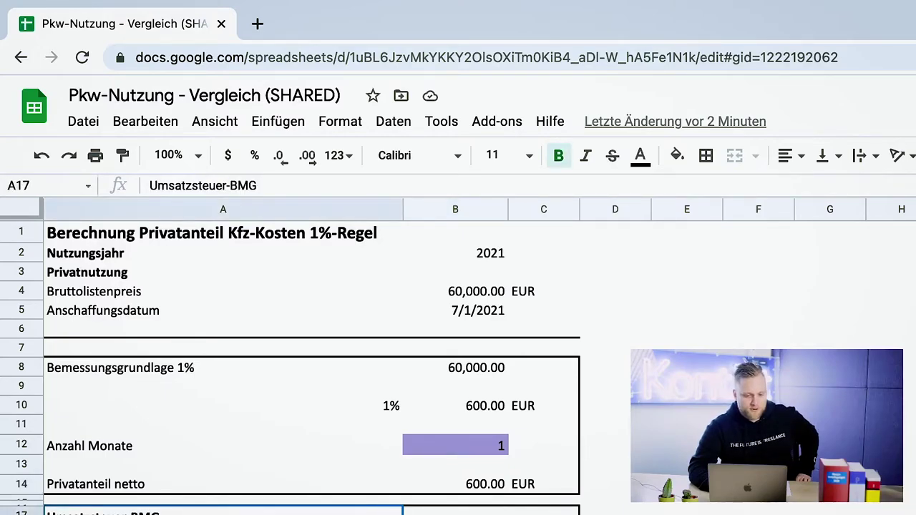
key("Return")
key("BackSpace")
key("BackSpace")
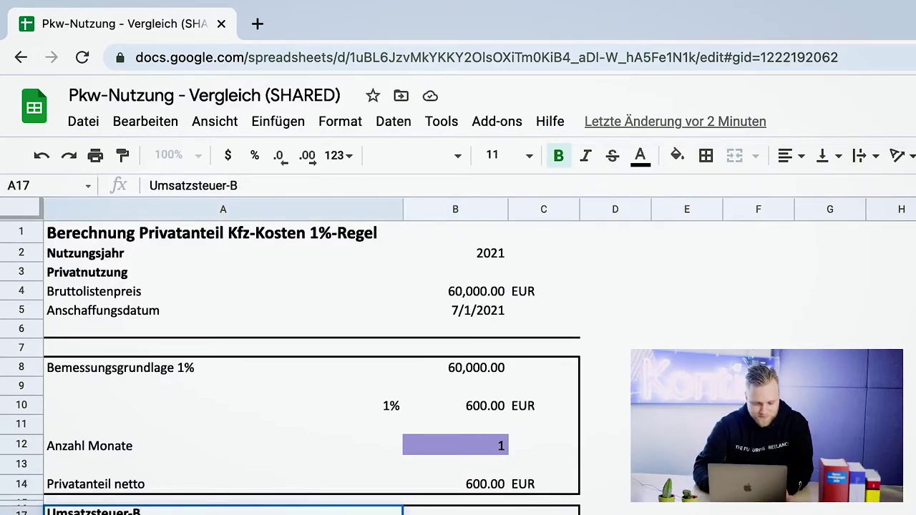
type("emessungsgrundla")
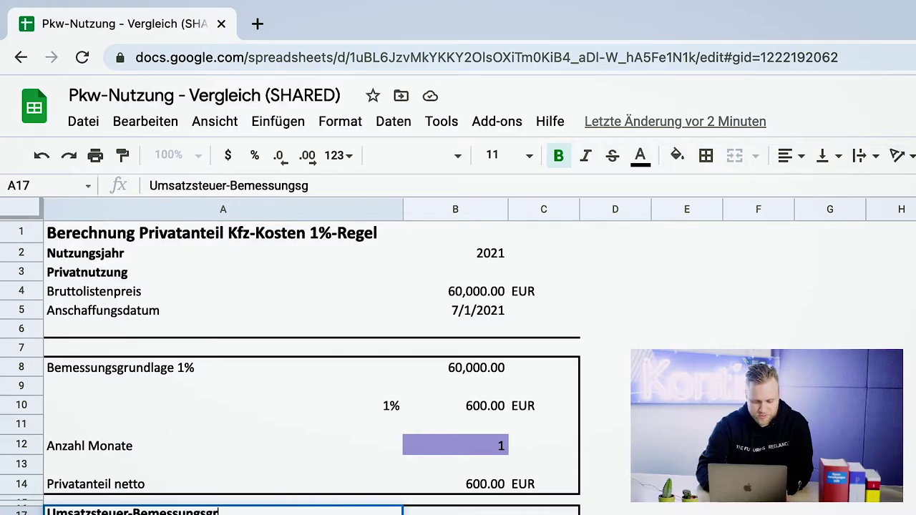
type("ge")
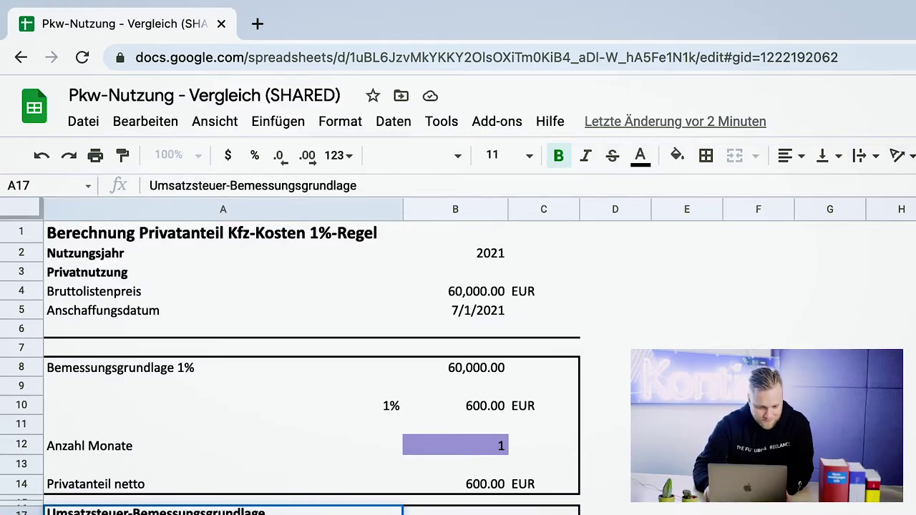
key("Return")
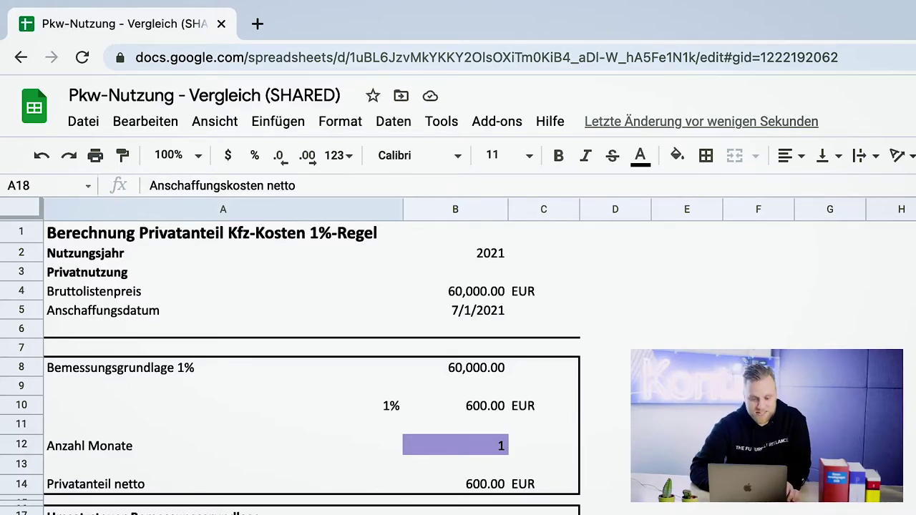
Enter 25 km as the einfache Entfernung in the "Fahrten zw. Whg. und Betrieb" section, cell B35
left_click(455, 511)
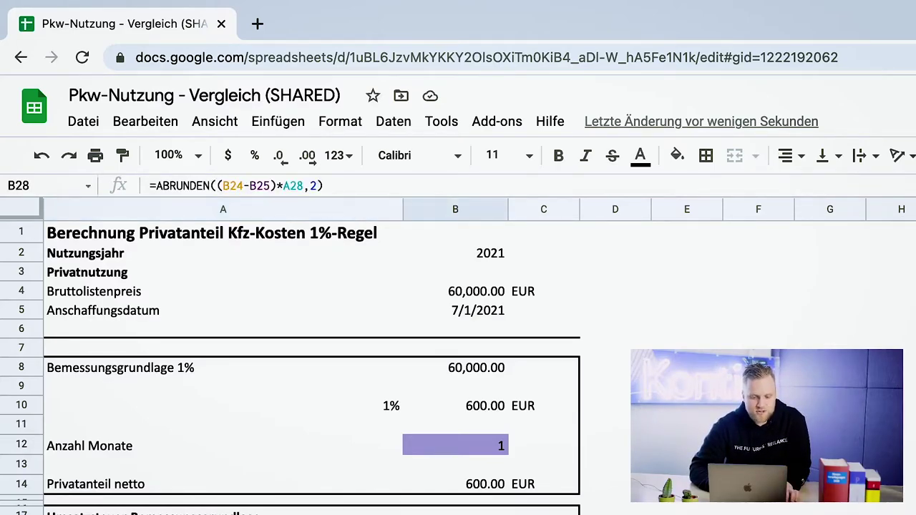
scroll(291, 370, "down", 3)
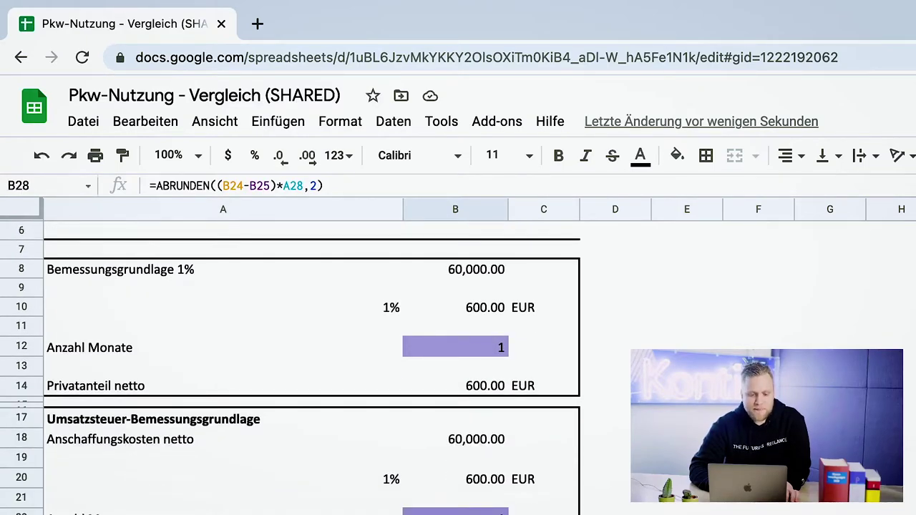
scroll(291, 370, "down", 3)
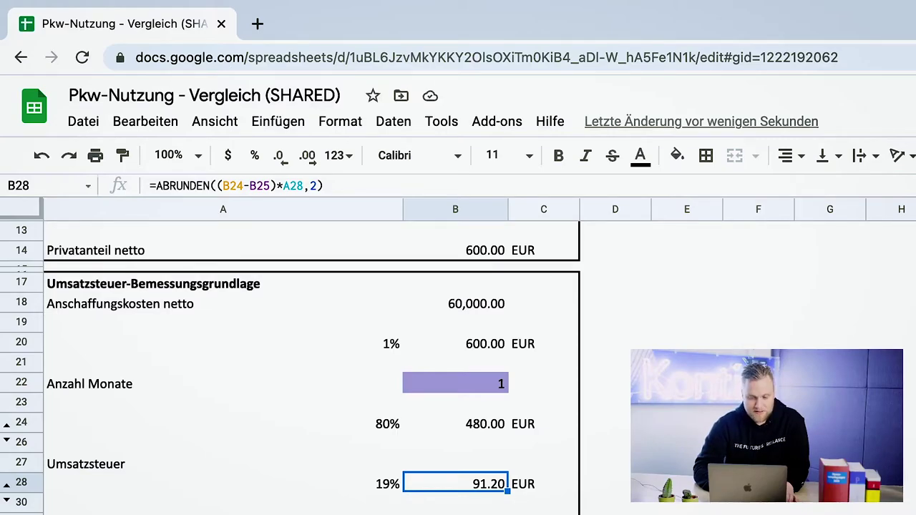
scroll(291, 370, "down", 1)
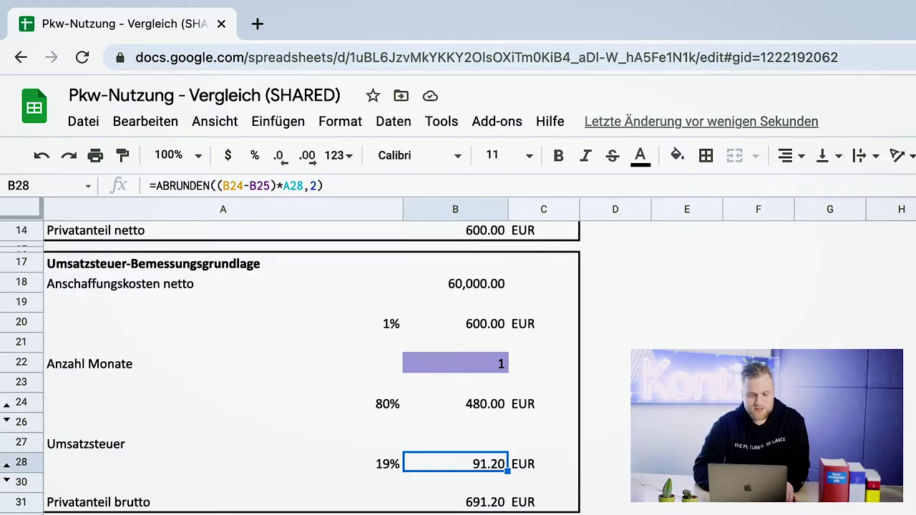
scroll(290, 370, "down", 3)
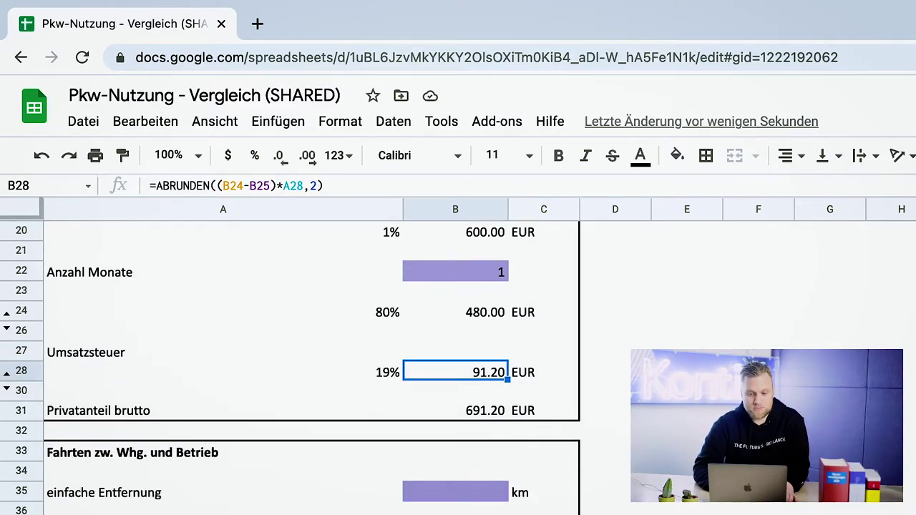
scroll(291, 370, "down", 6)
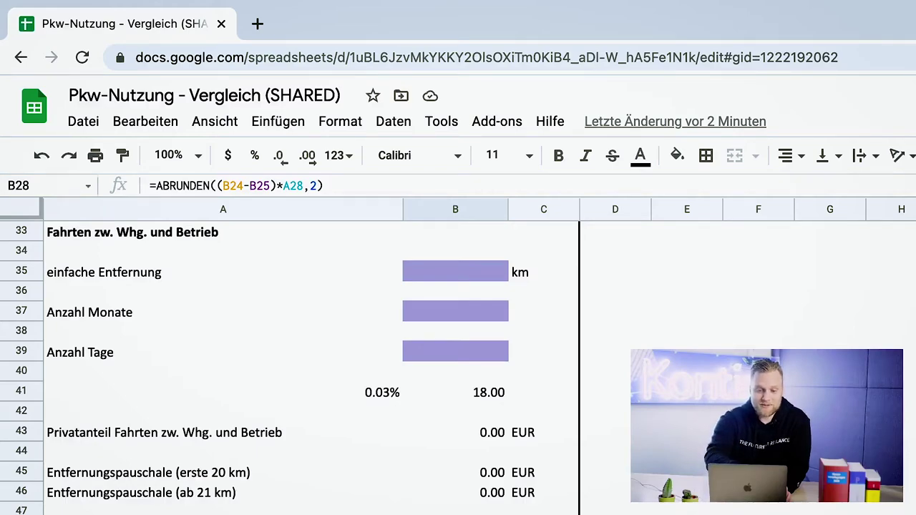
left_click(455, 271)
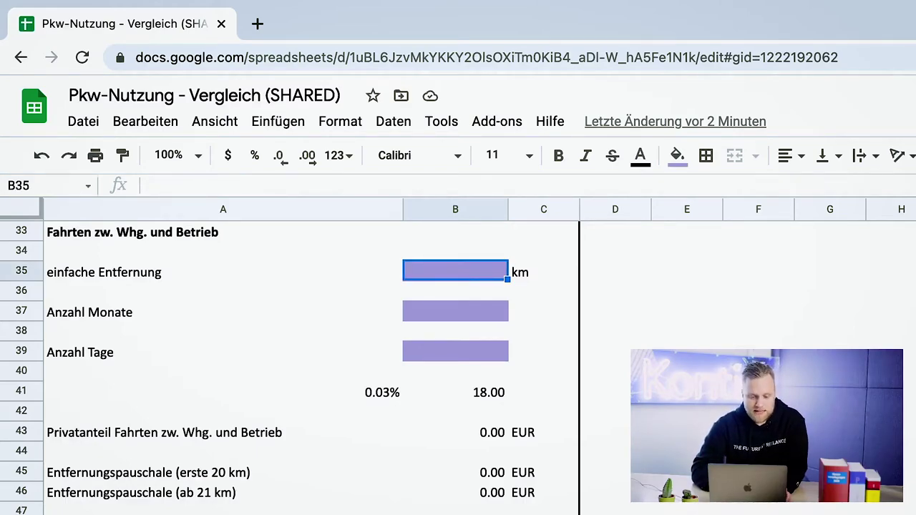
type("25")
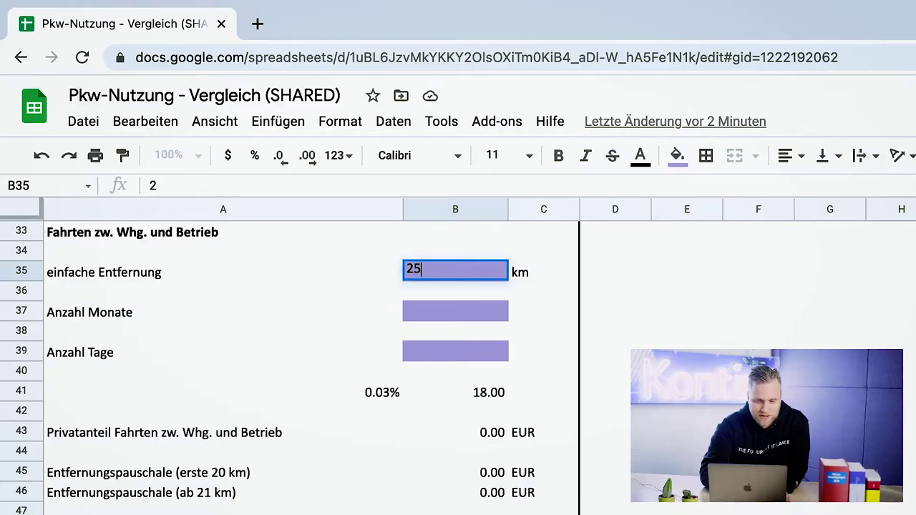
key("Return")
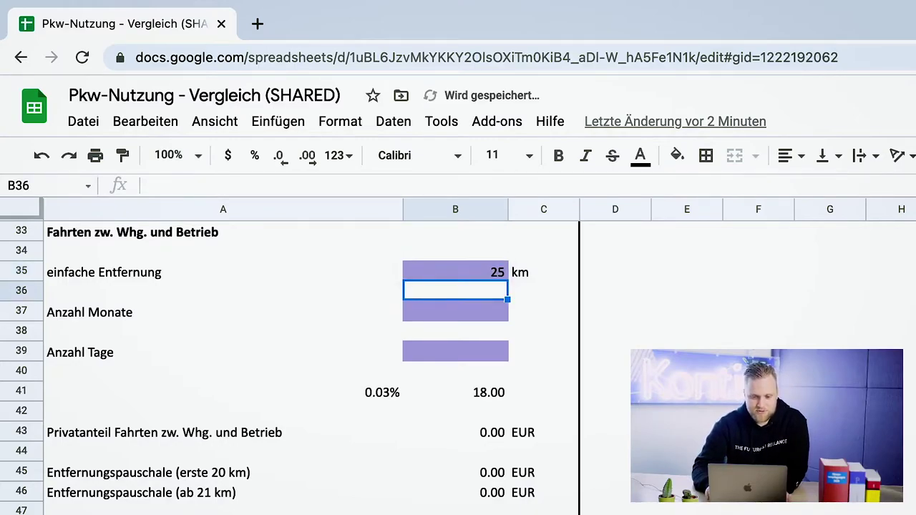
Enter 1 for Anzahl Monate in B37 and 20 for Anzahl Tage in B39 of the "Fahrten zw. Whg. und Betrieb" section
key("Return")
type("1")
key("Return")
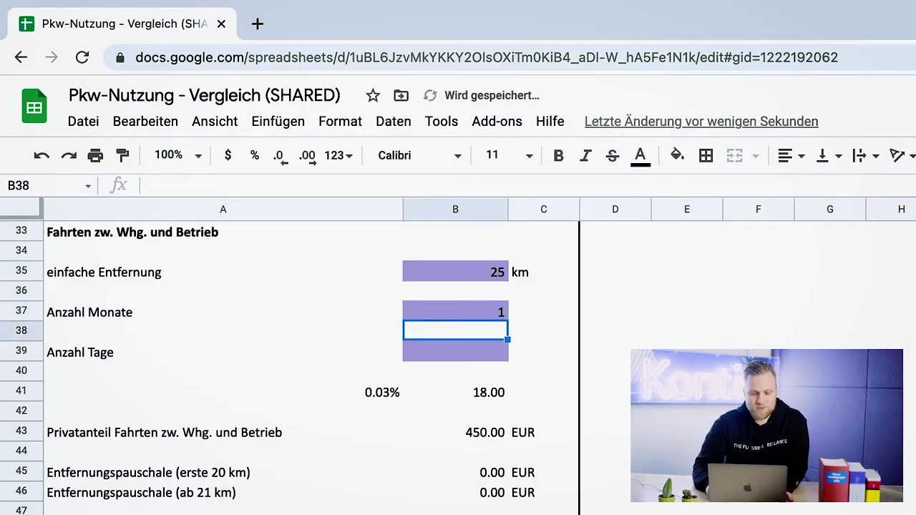
key("Return")
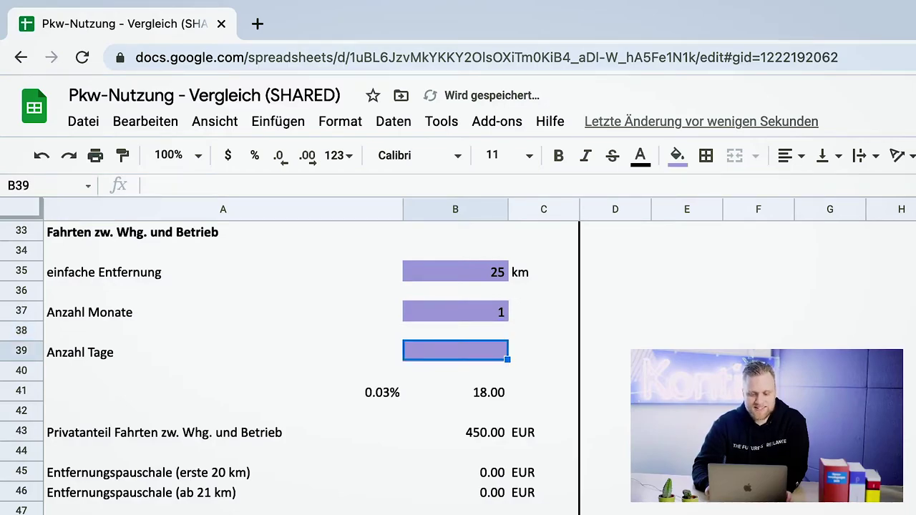
type("20")
key("Return")
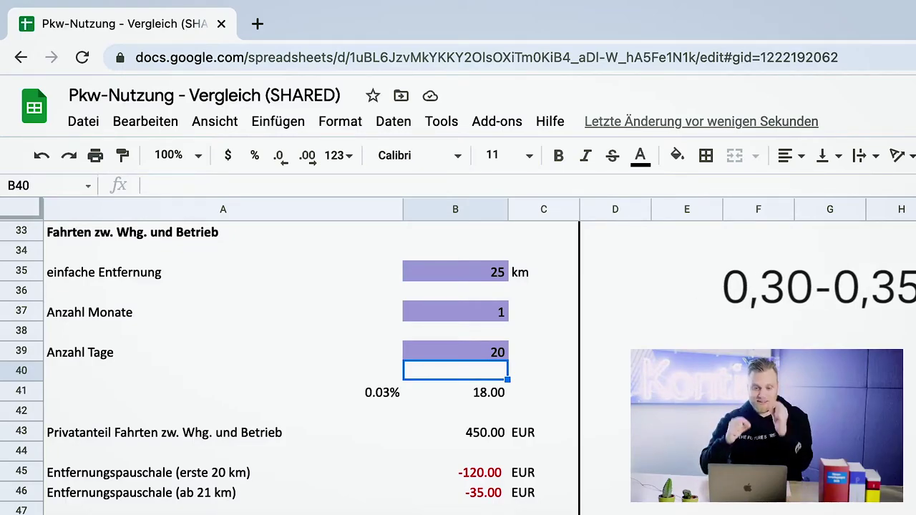
Examine the commuting Privatanteil, both Entfernungspauschale rows, the remaining Privatanteil and the Privatanteil gesamt in rows 43 to 50
left_click(21, 433)
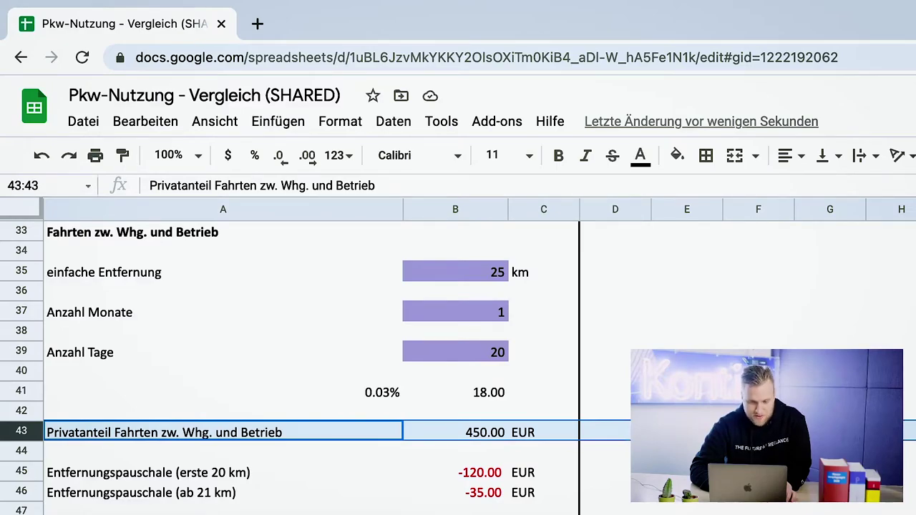
scroll(458, 368, "down", 2)
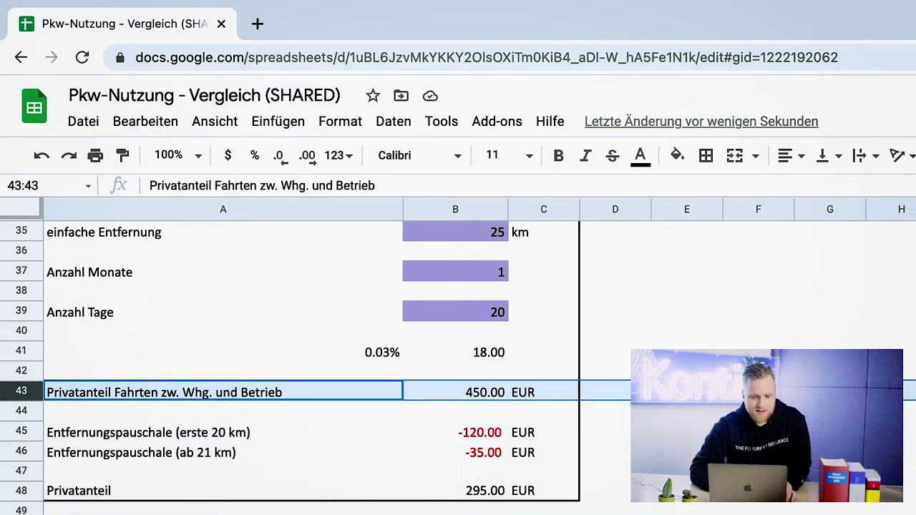
scroll(458, 368, "down", 2)
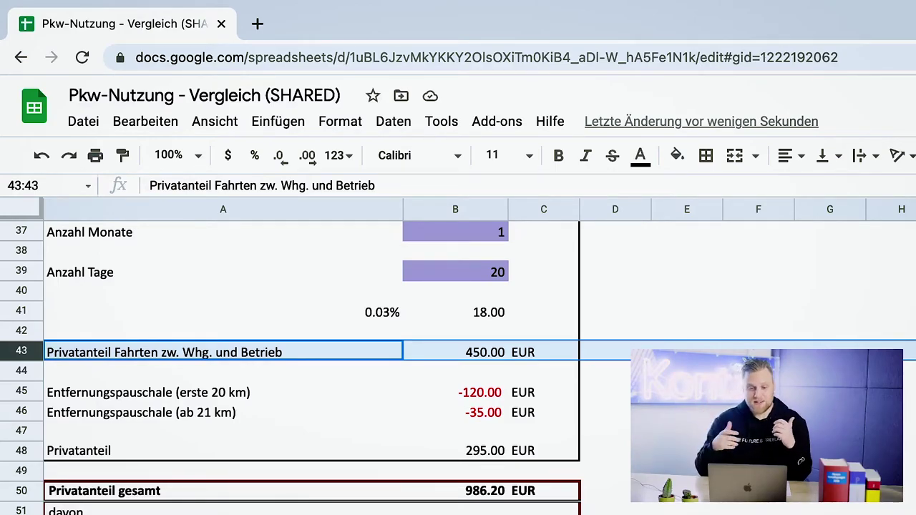
scroll(458, 358, "down", 1)
scroll(458, 368, "down", 2)
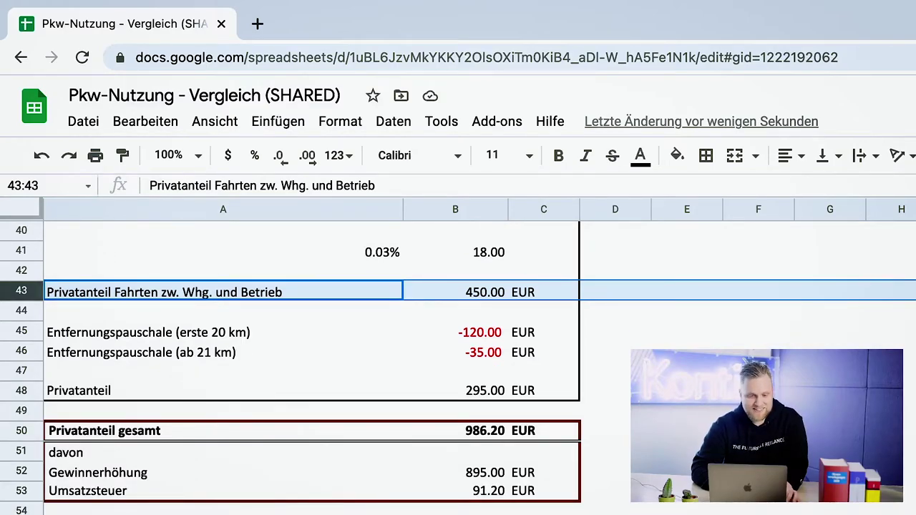
left_click(223, 332)
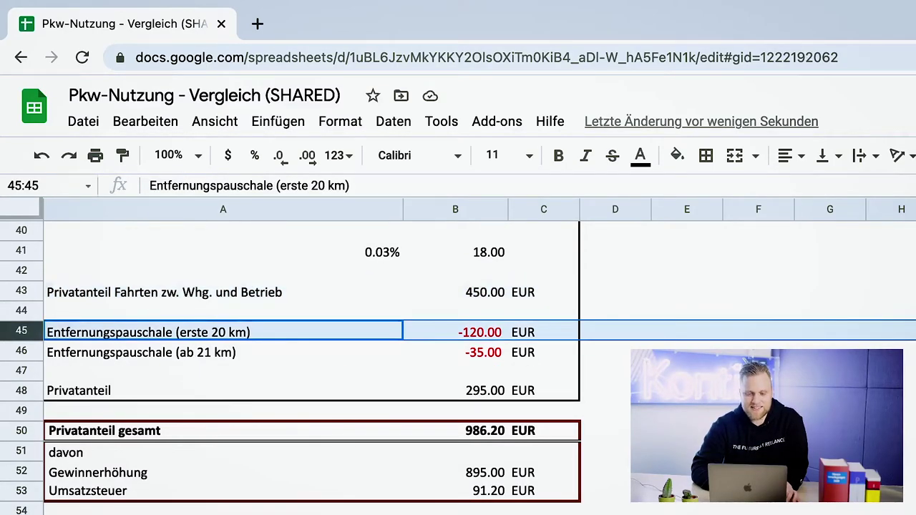
left_click(223, 352)
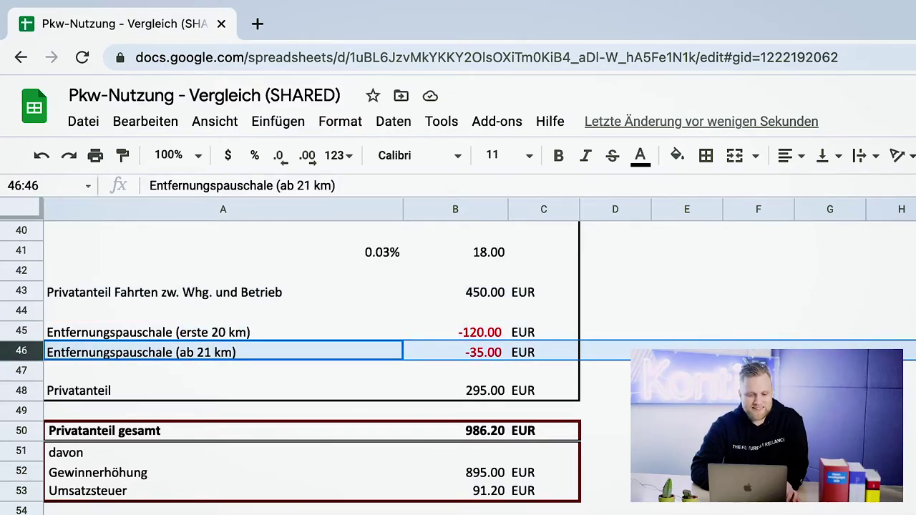
left_click(223, 390)
scroll(458, 371, "down", 3)
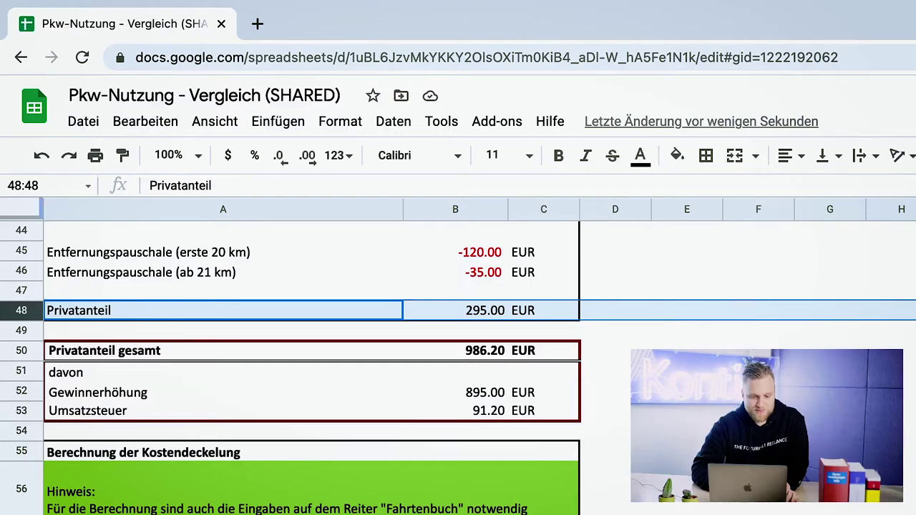
left_click(104, 350)
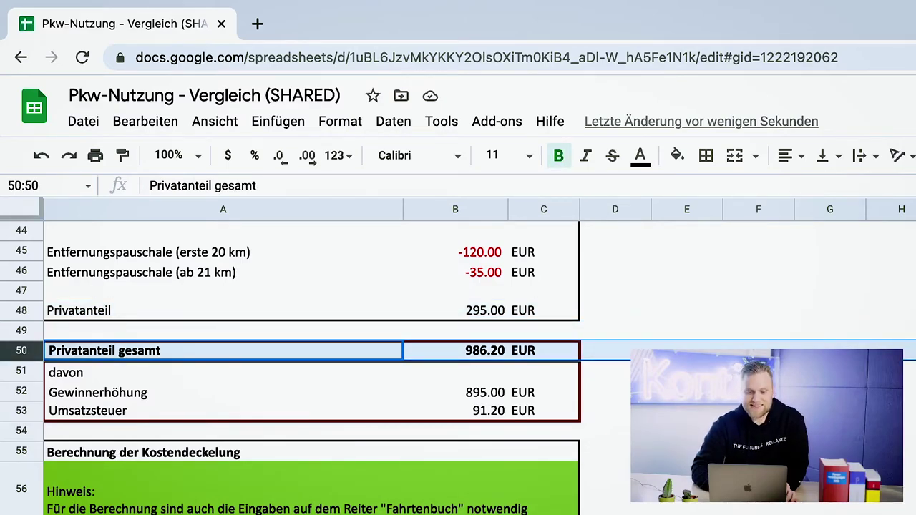
scroll(458, 371, "down", 2)
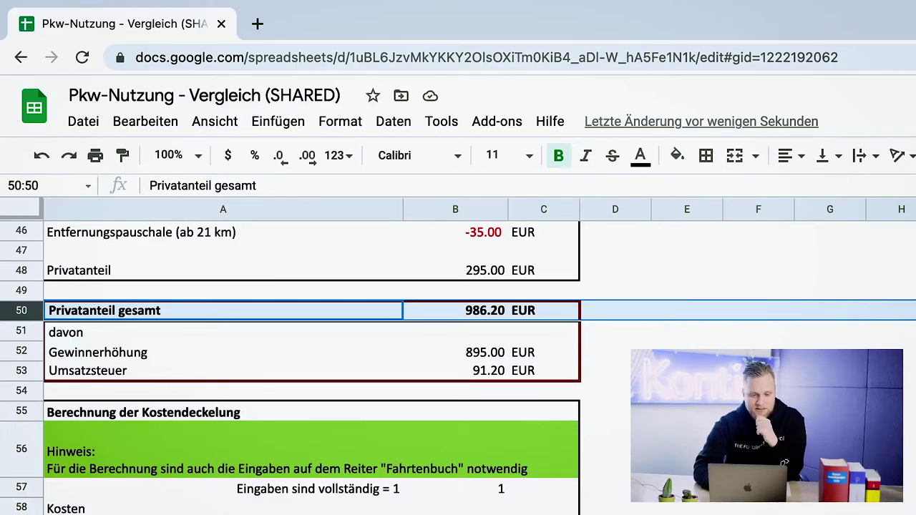
Extend the label in A52 to "Gewinnerhöhung (Fake-Umsatz)"
left_click(222, 352)
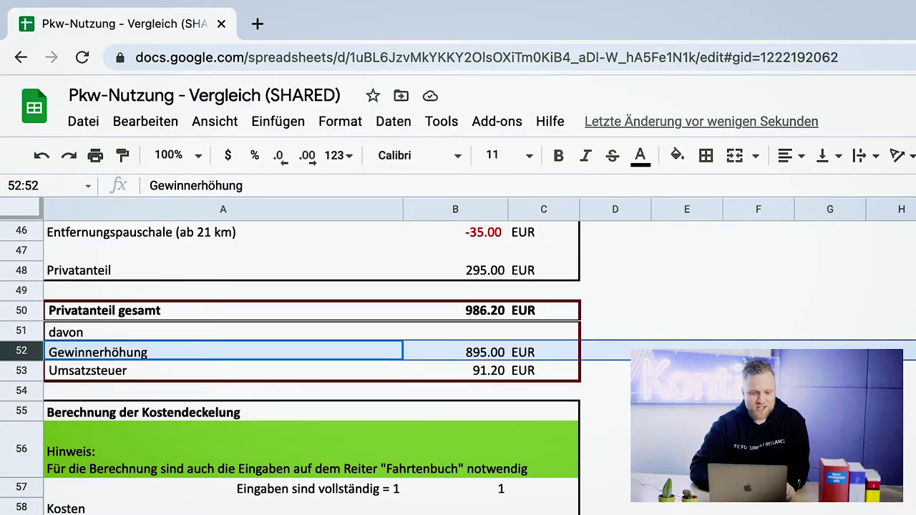
double_click(223, 352)
type("(")
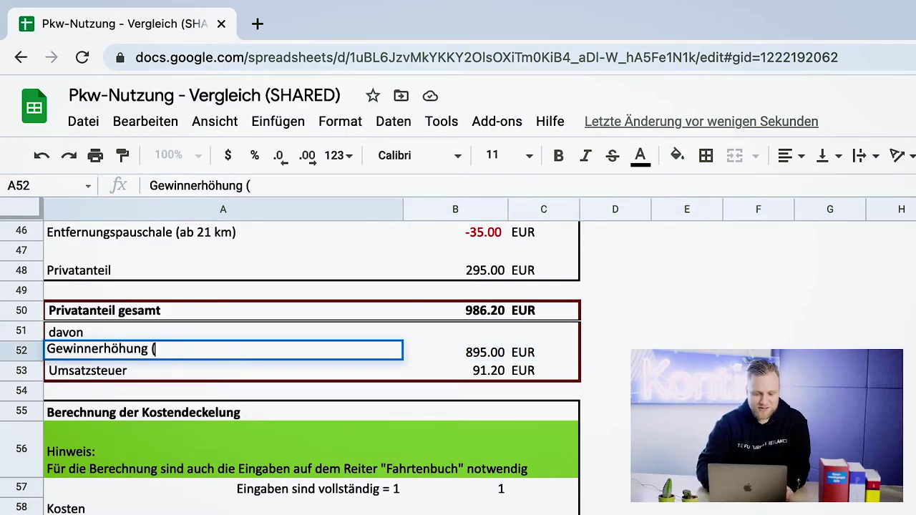
type("Fa")
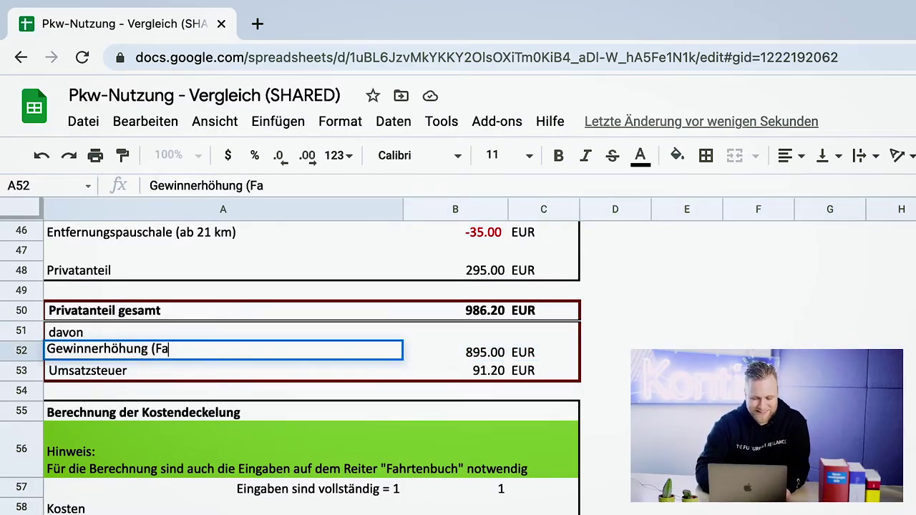
type("ke-Umsatz)")
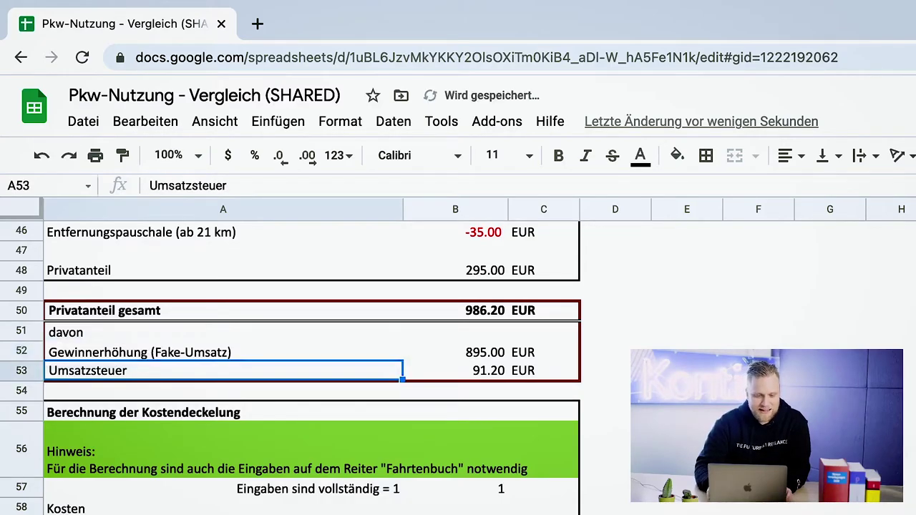
key("Return")
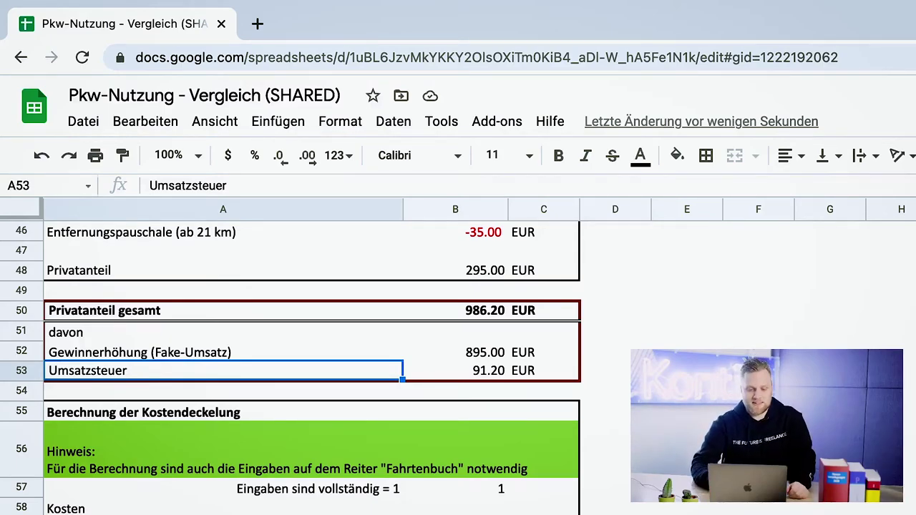
Try a side calculation of 20% of the Gewinnerhöhung in D52 with =B52*0.2 and clear the cell
left_click(455, 370)
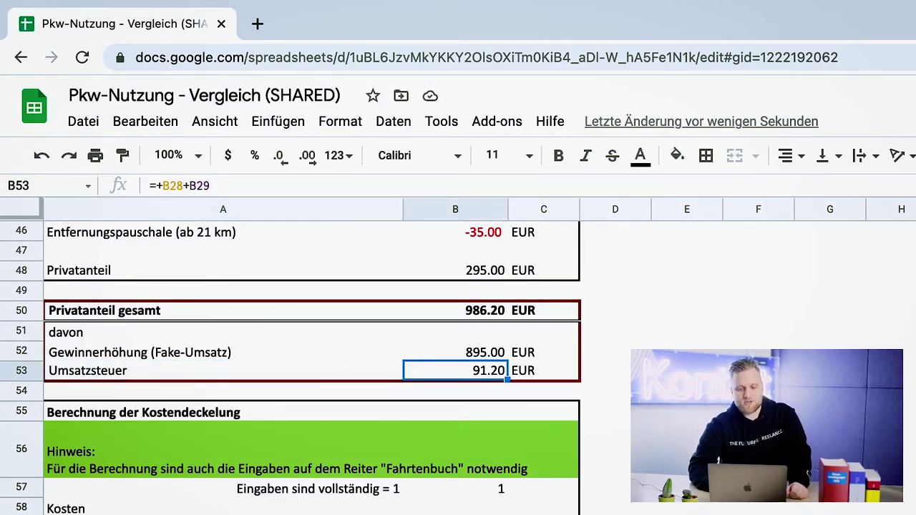
left_click(455, 352)
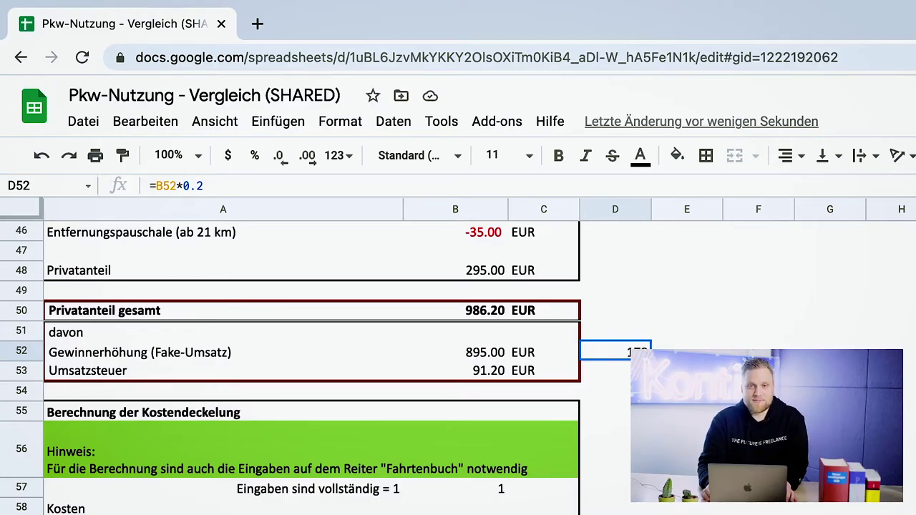
key("Delete")
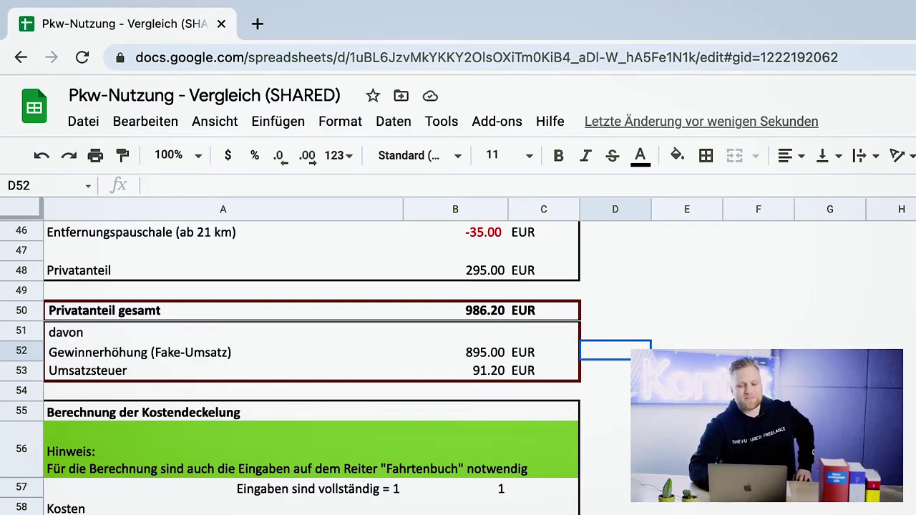
Review the "Berechnung der Kostendeckelung" section, the Privatanteil gesamt block and the Privatanteil 1% Regelung row on the preceding overview sheet
scroll(327, 371, "down", 5)
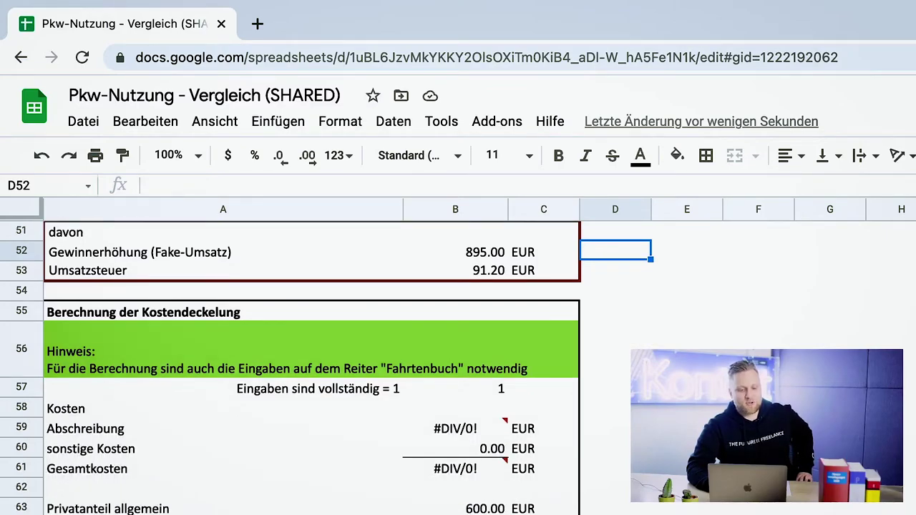
scroll(312, 368, "down", 1)
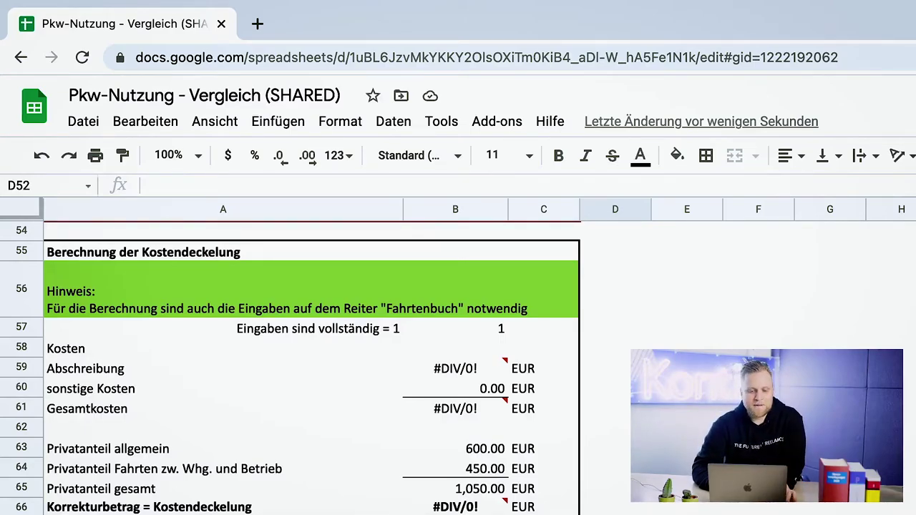
mouse_move(458, 506)
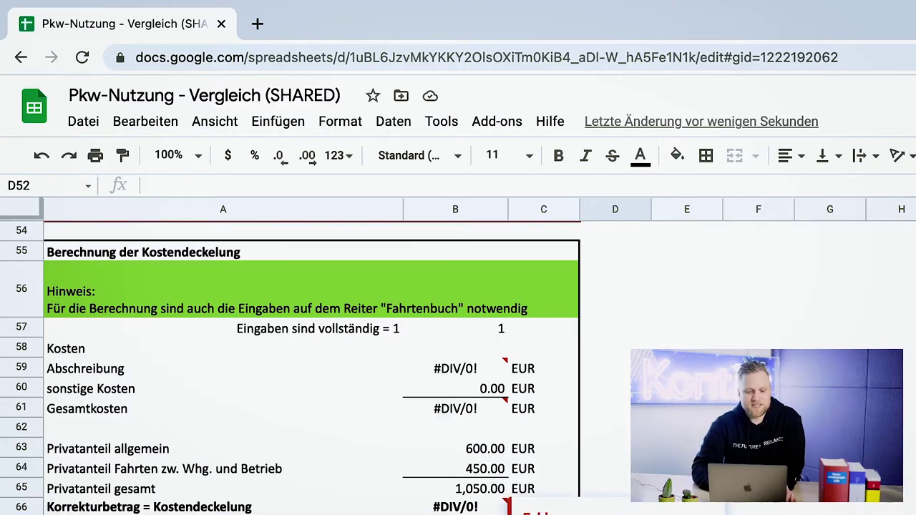
left_click(22, 507)
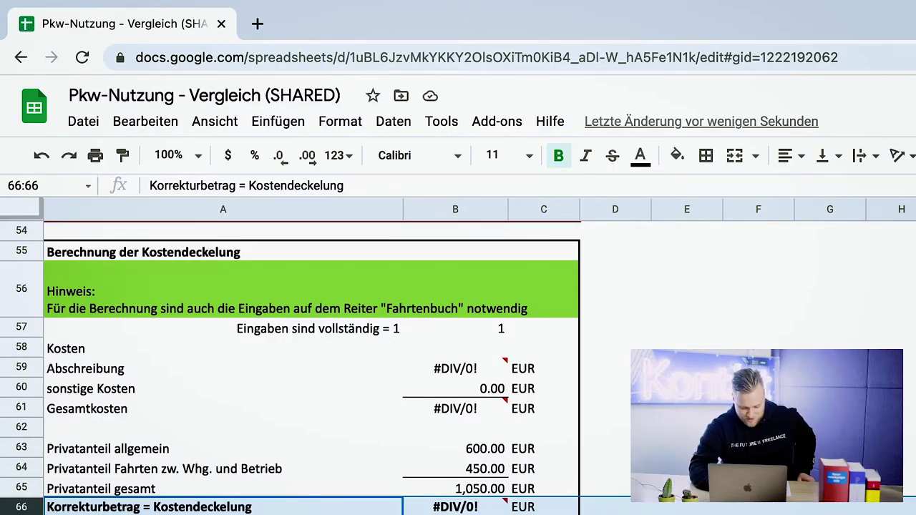
left_click(223, 511)
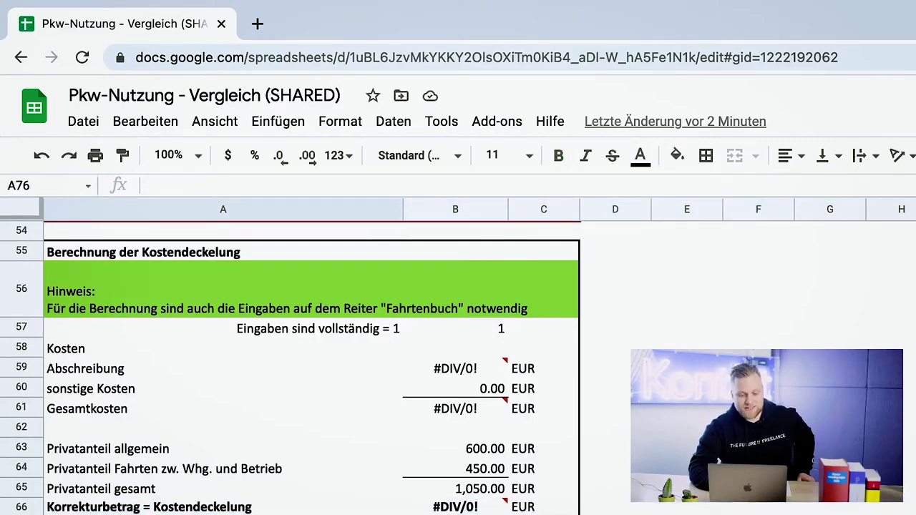
scroll(290, 367, "up", 7)
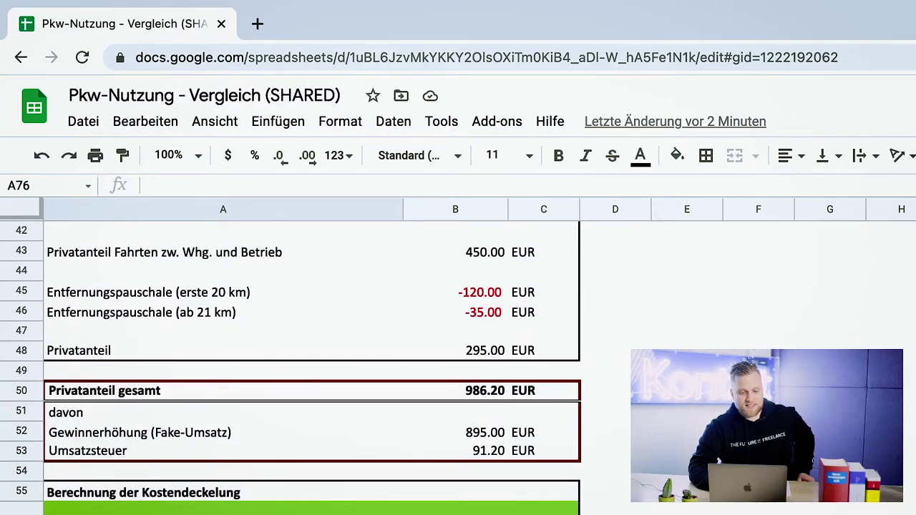
left_click_drag(223, 391, 544, 451)
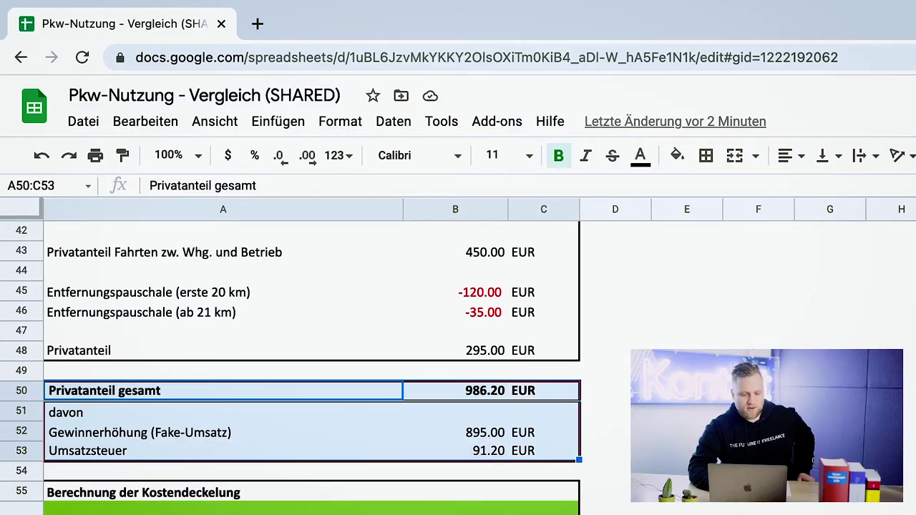
key("ctrl+shift+Page_Up")
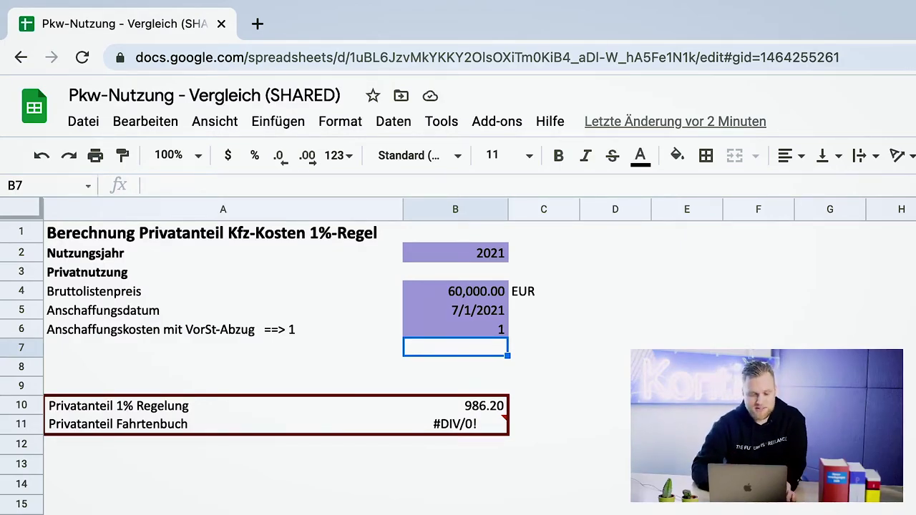
left_click(22, 405)
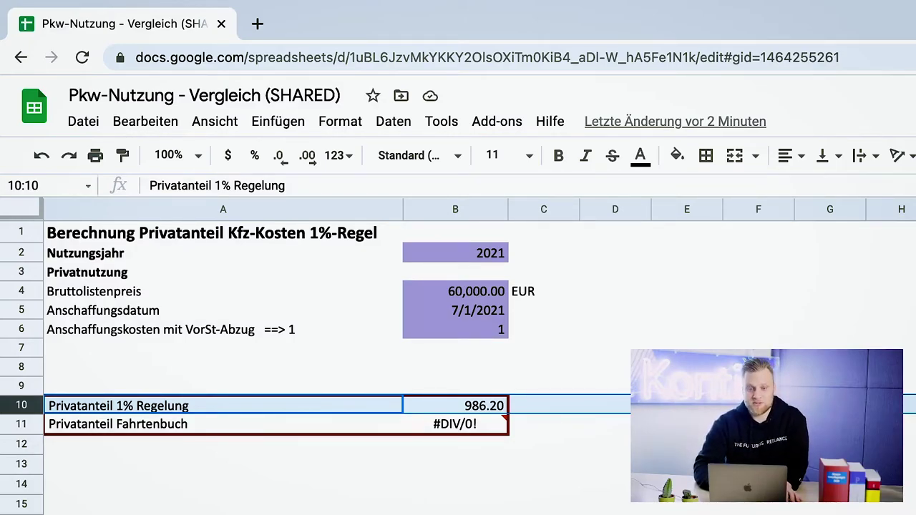
On the Fahrtenbuch calculation sheet, set the Nutzungsdauer to 72 months and the Abschreibung Monate im Jahr to 1
key("alt+Down")
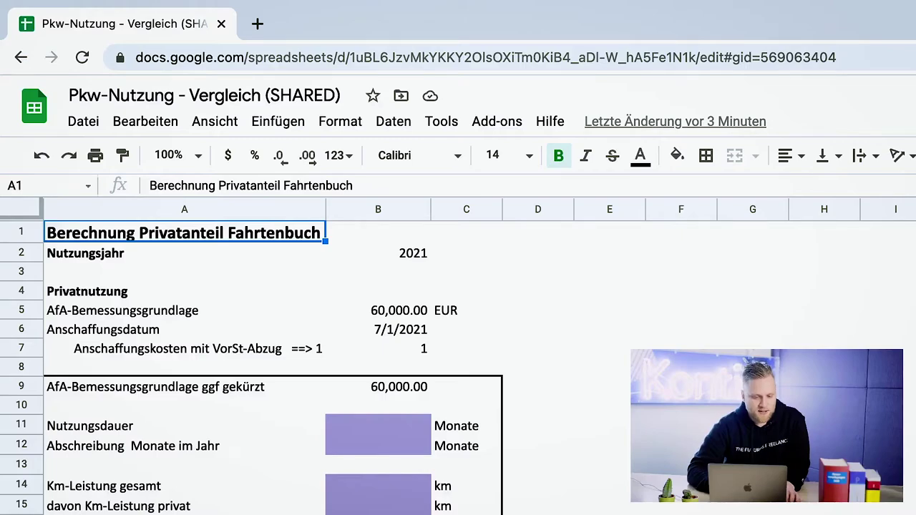
scroll(252, 368, "down", 2)
left_click(378, 384)
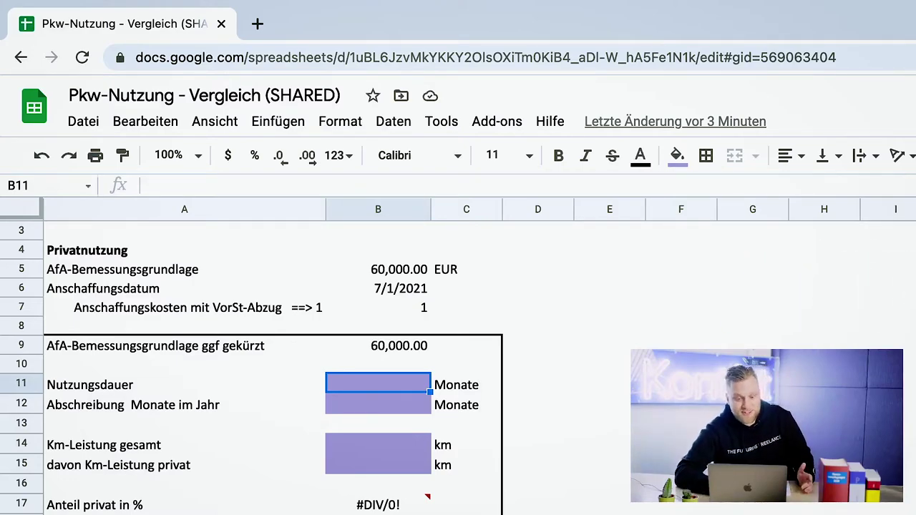
scroll(252, 370, "down", 3)
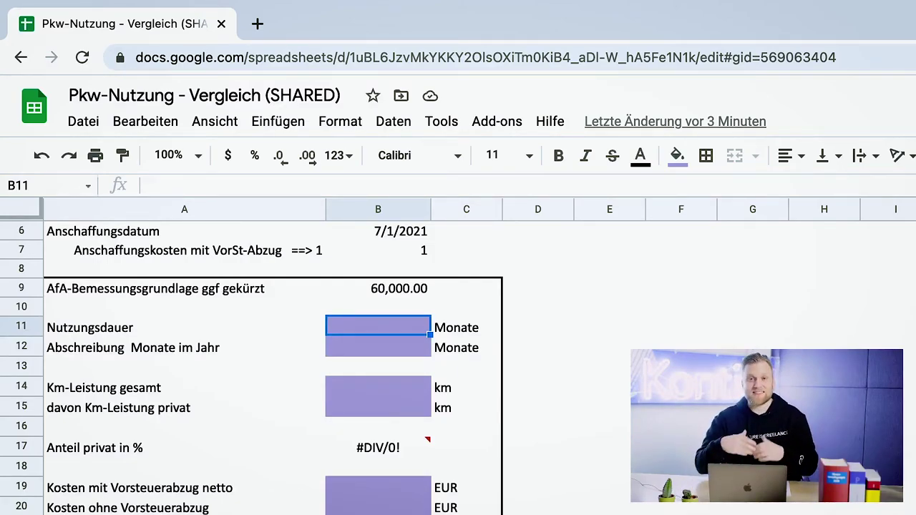
type("72")
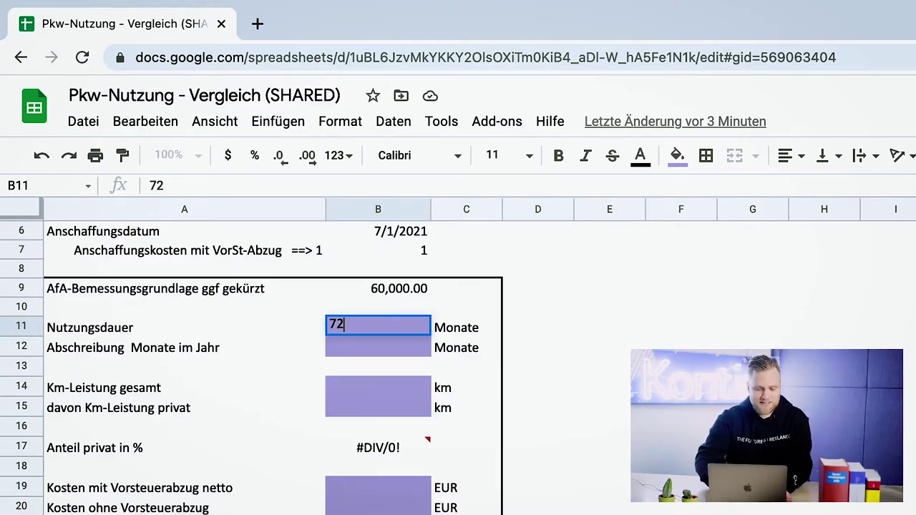
key("Return")
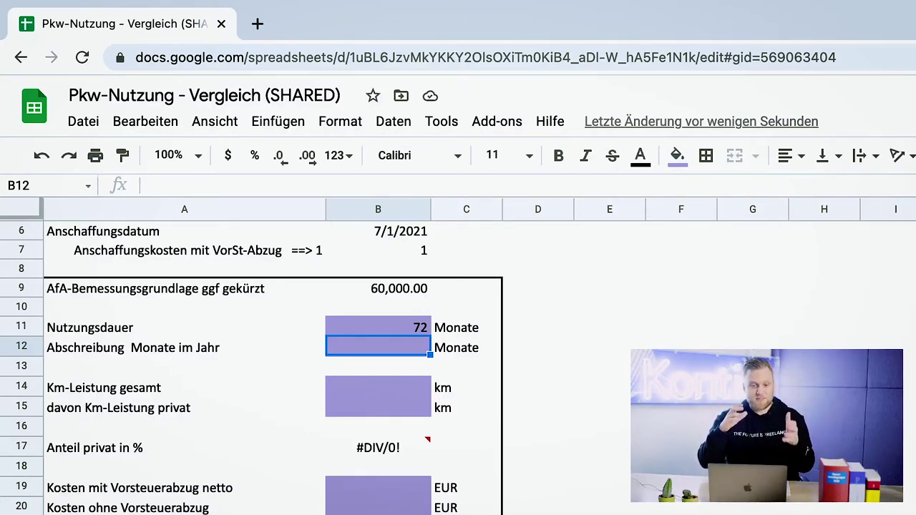
type("1")
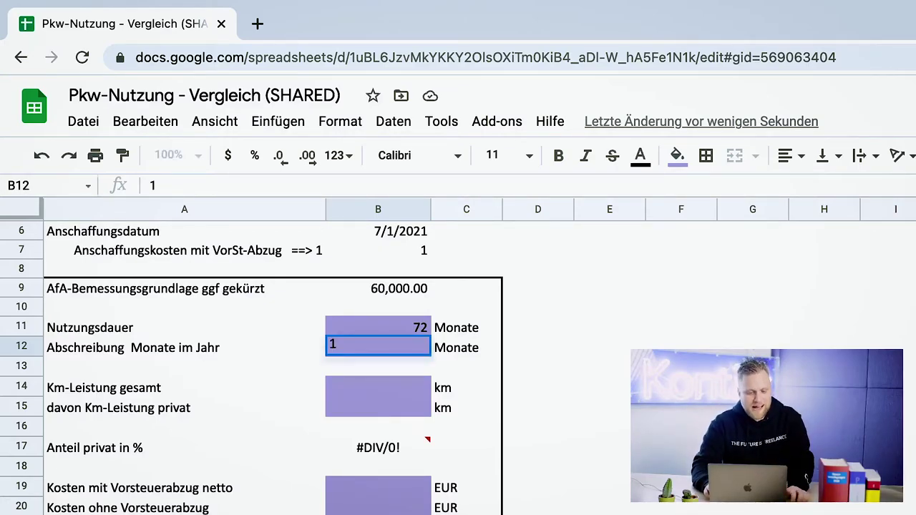
key("Return")
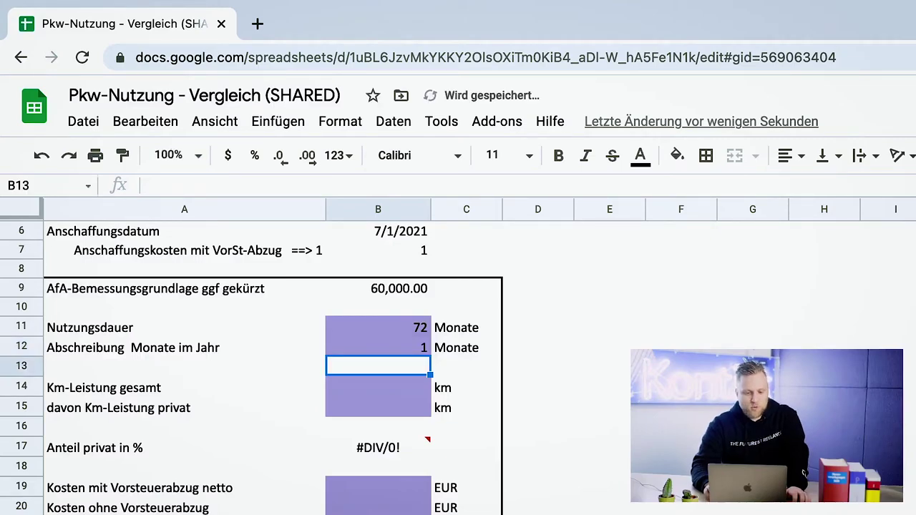
Enter 1500 km as Km-Leistung gesamt in B14 and 200 km as davon Km-Leistung privat in B15
left_click(378, 385)
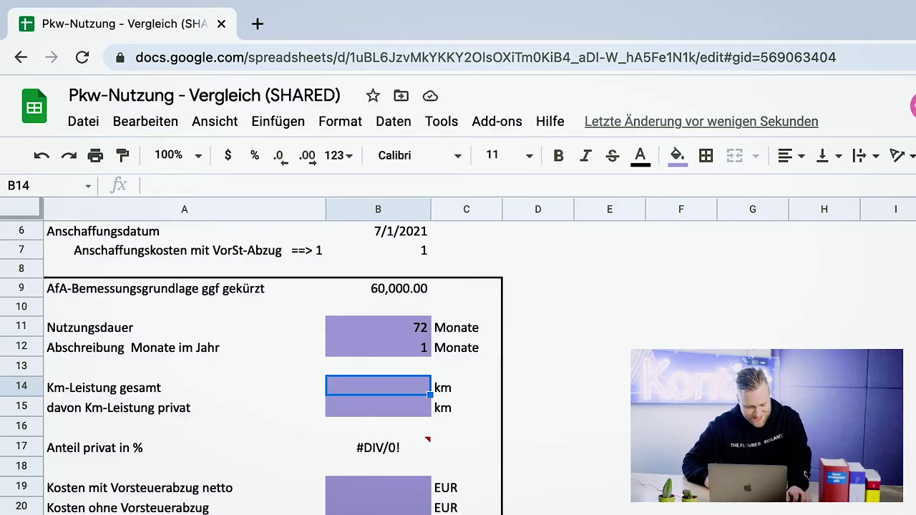
type("1500")
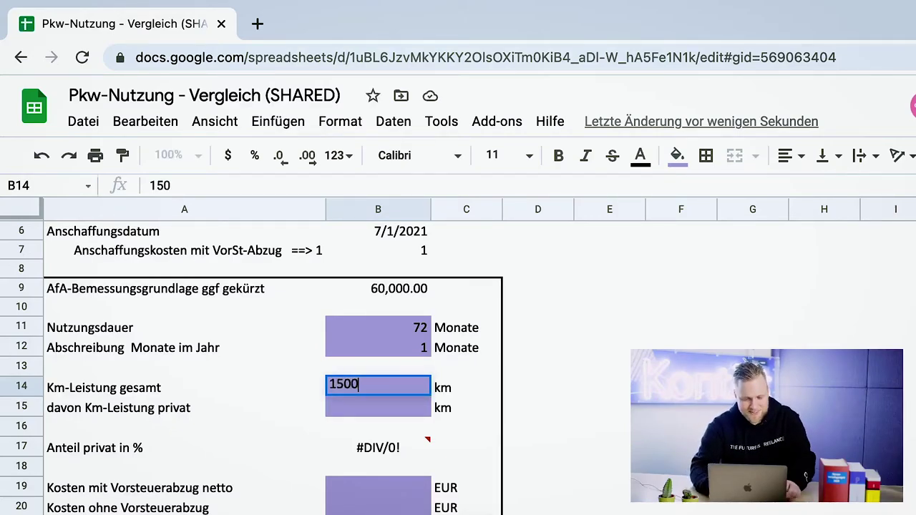
key("Return")
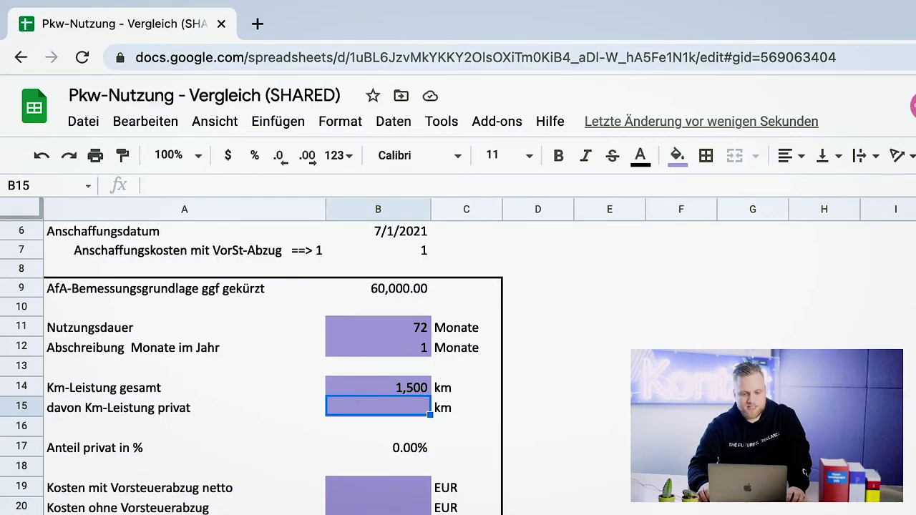
type("200")
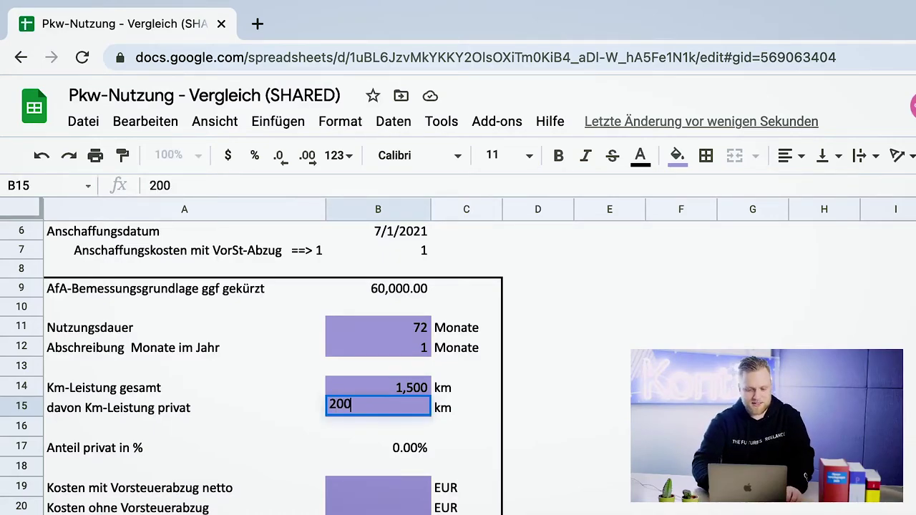
key("Return")
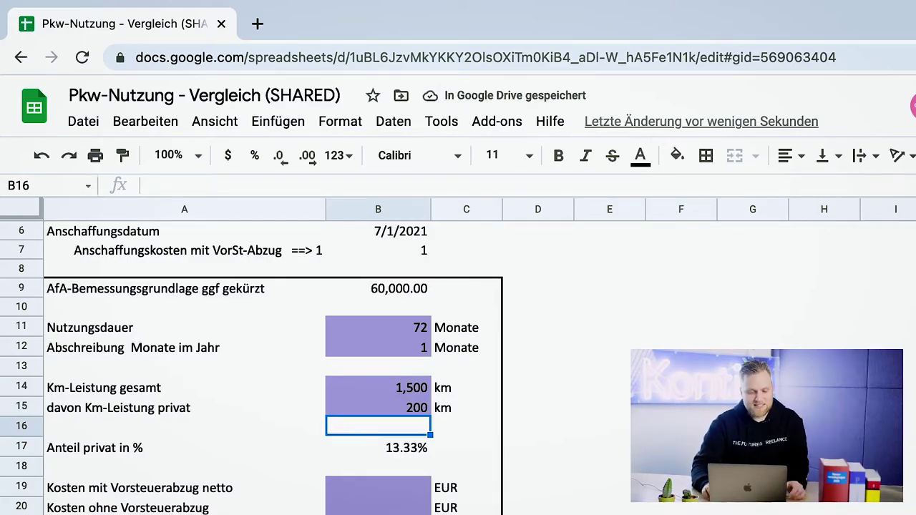
Check the formula for Anteil privat in B17 and enter Kosten mit Vorsteuerabzug netto of 500 and Kosten ohne Vorsteuerabzug of 80
left_click(378, 447)
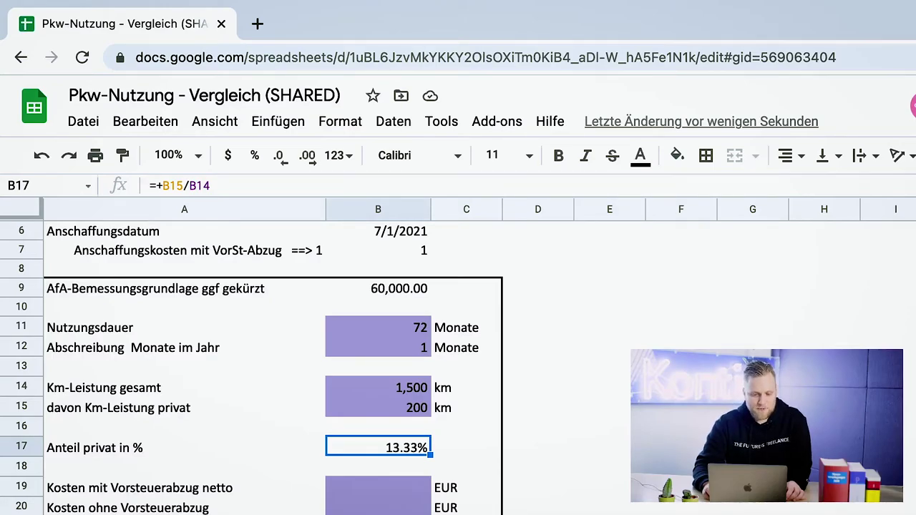
key("Down")
key("Down")
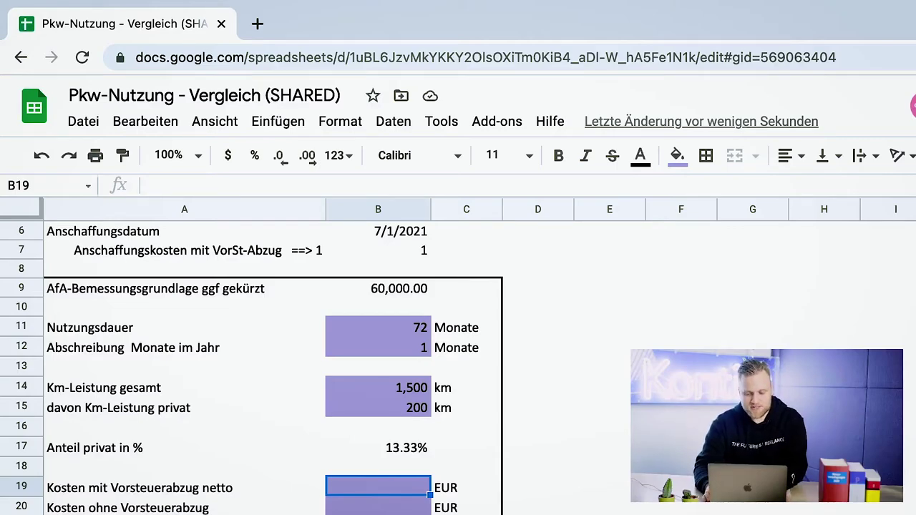
type("500")
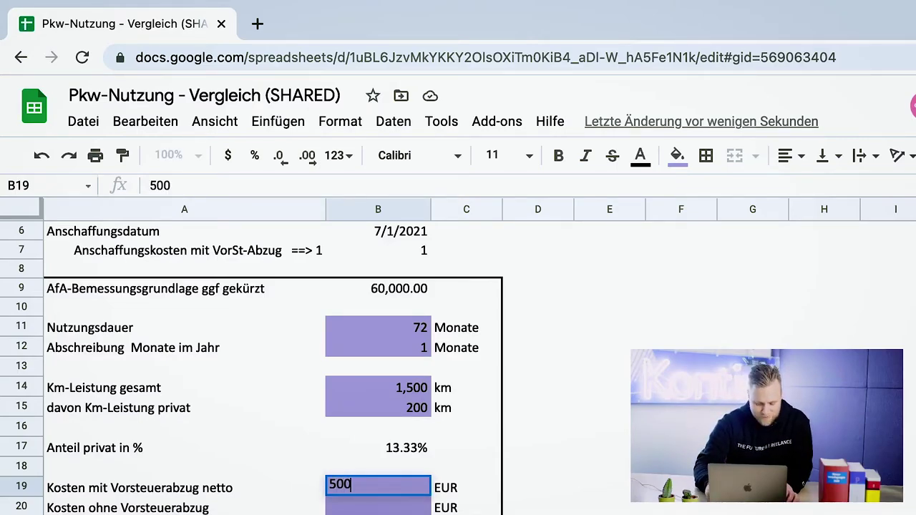
key("Return")
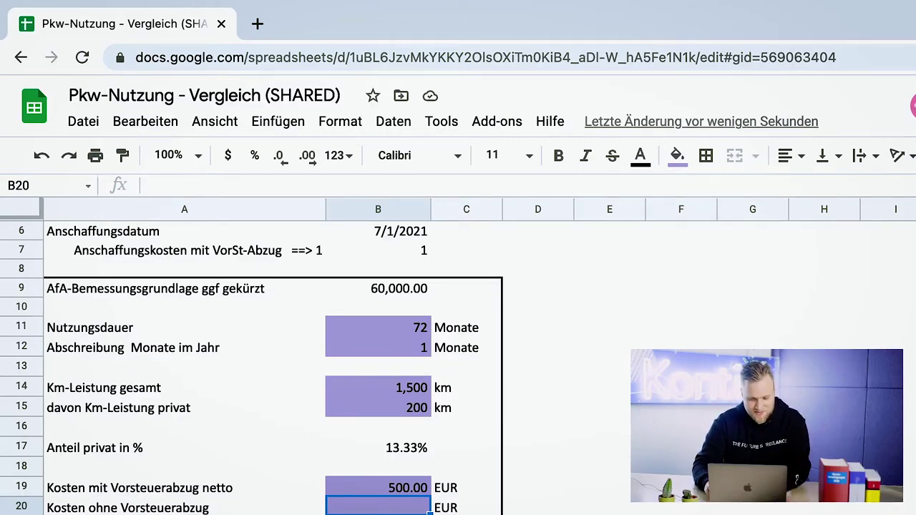
type("80")
key("Return")
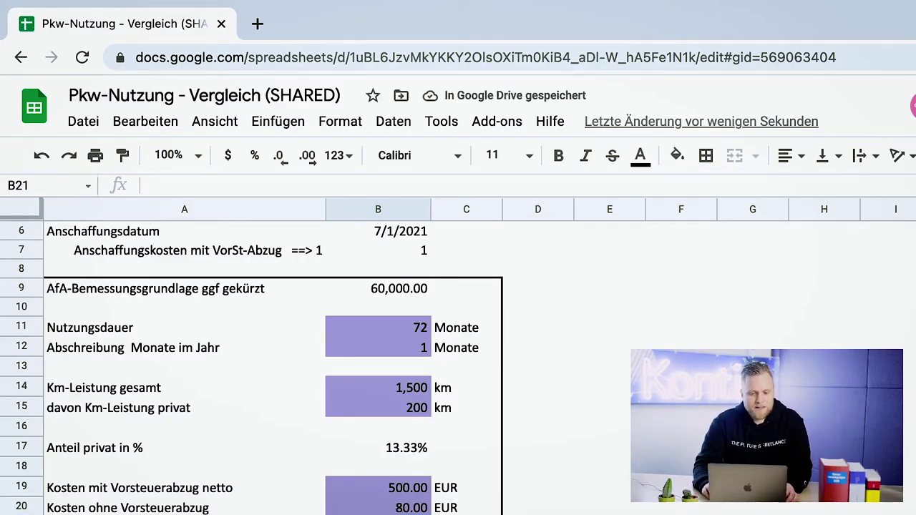
Examine the formulas for Abschreibung, sonstige Kosten, Aufwand gesamt, Kosten pro km and Privatanteil netto in rows 22 to 28
key("Down")
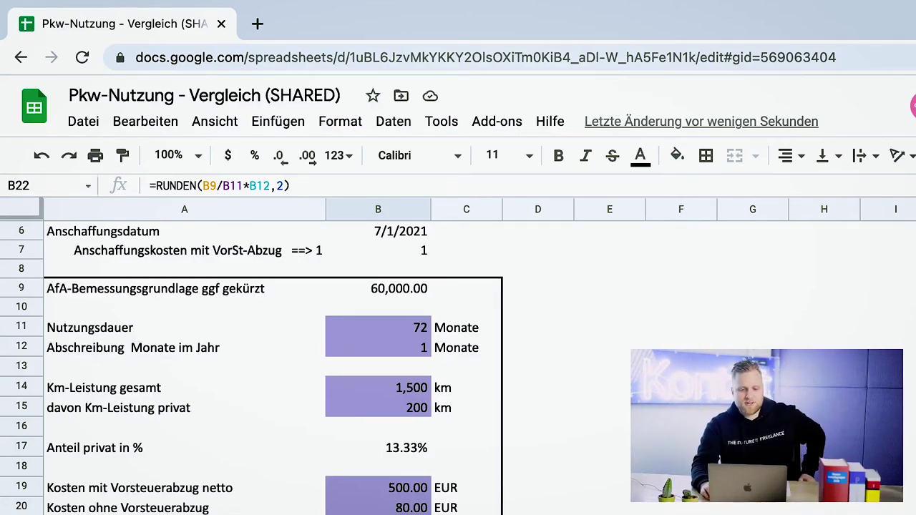
key("Down")
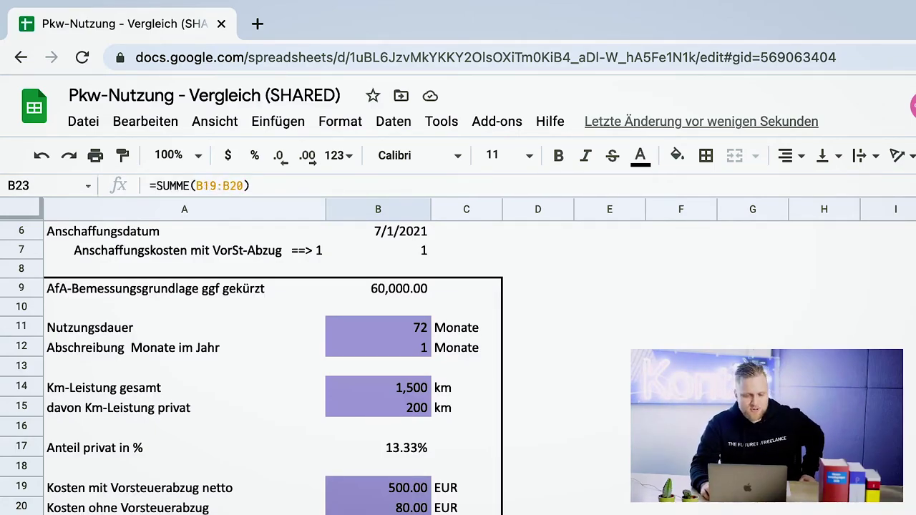
key("Down")
key("Down")
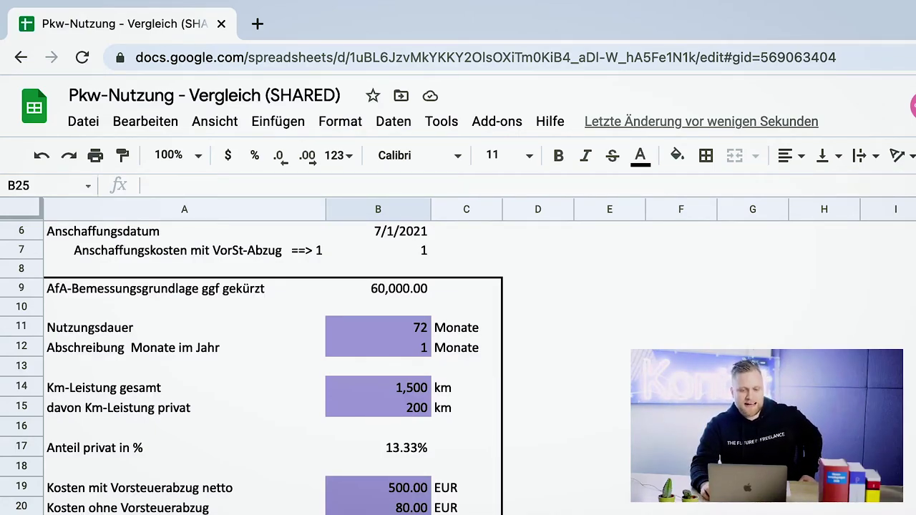
key("Up")
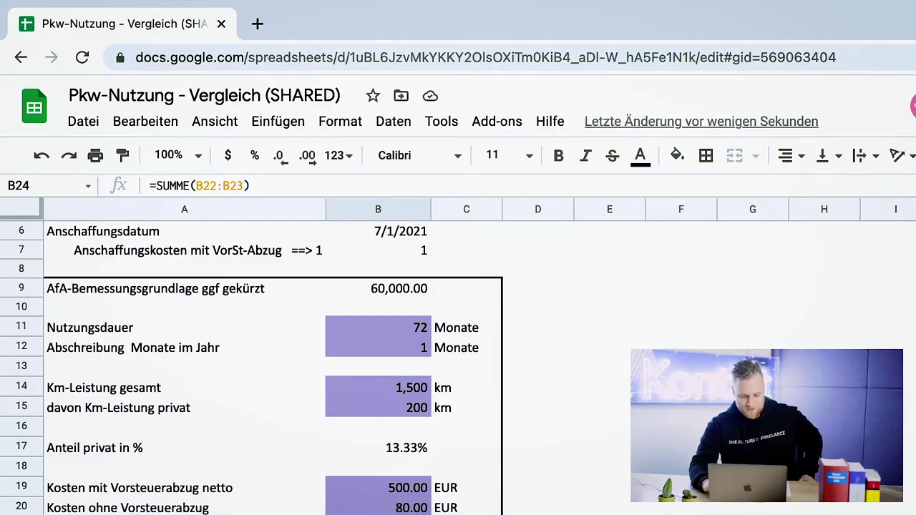
scroll(252, 369, "down", 5)
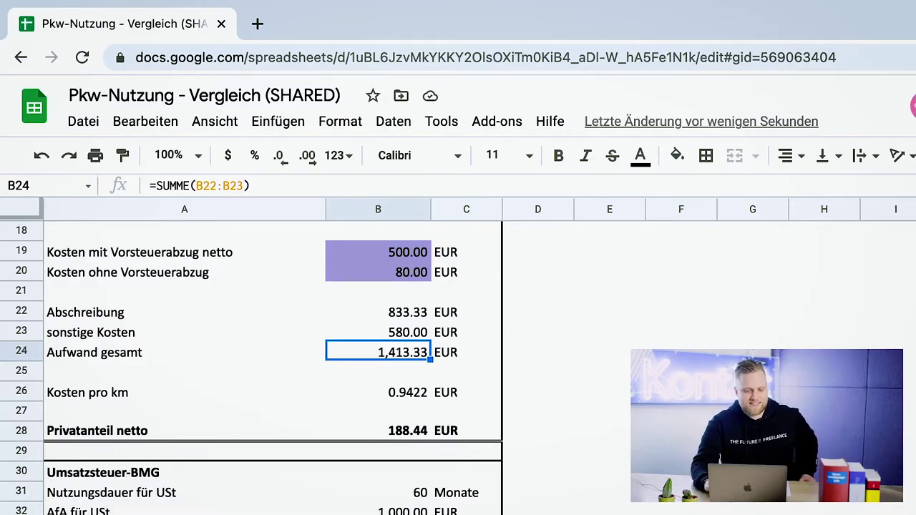
scroll(252, 368, "down", 1)
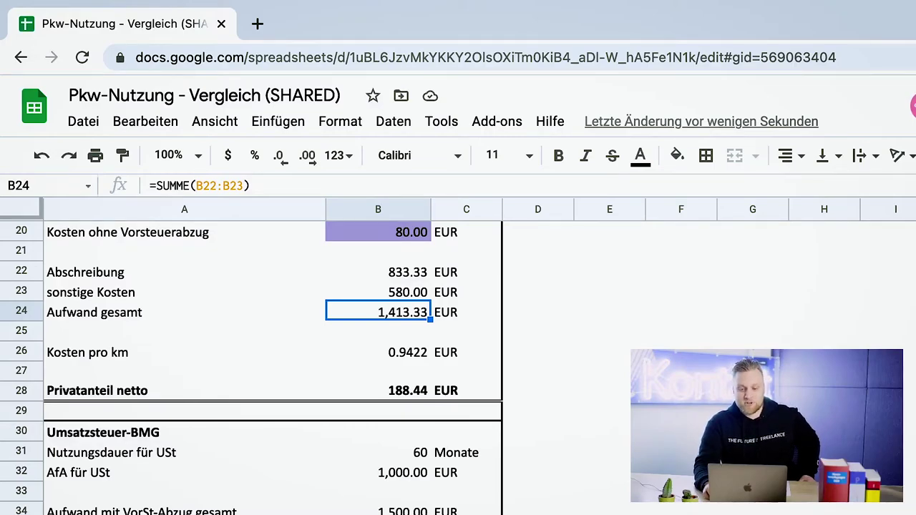
key("Down")
key("Down")
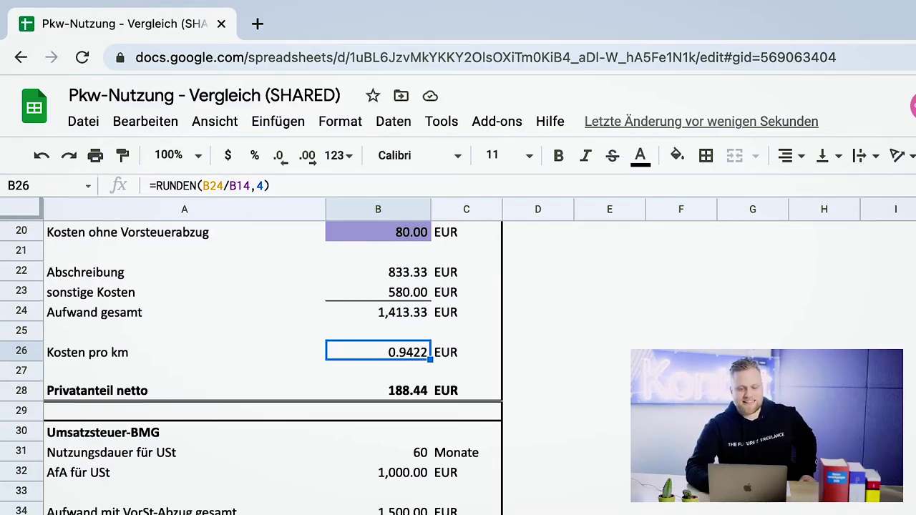
scroll(252, 370, "down", 3)
left_click(378, 310)
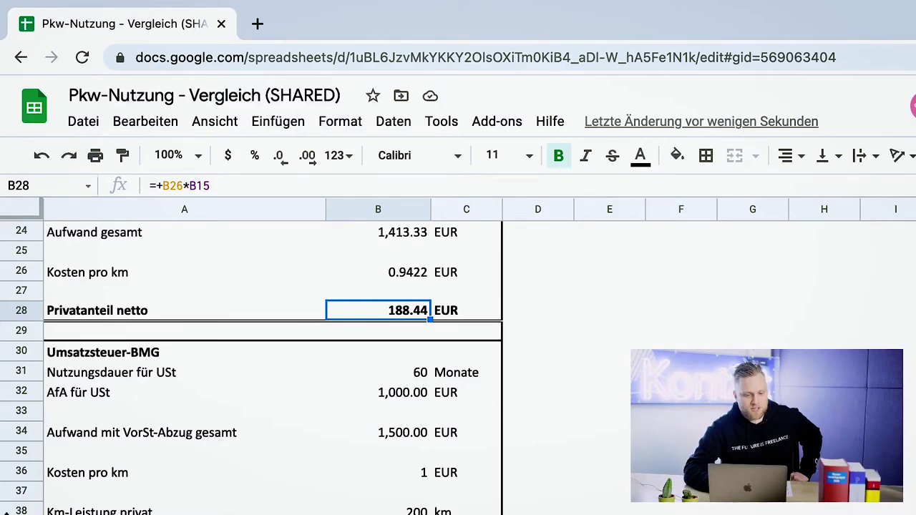
Spell out the heading in A30 as "Umsatzsteuer-Bemessungsgrundlage"
left_click(184, 350)
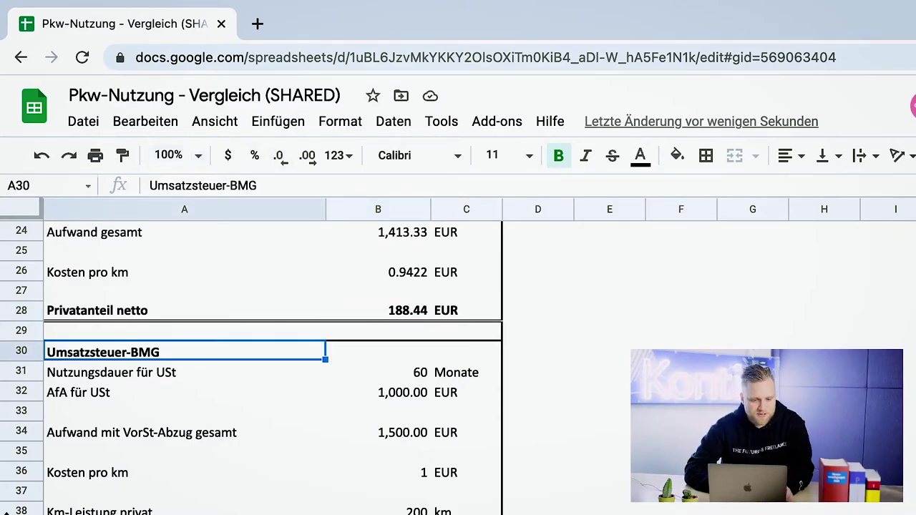
left_click(257, 185)
key("BackSpace")
key("BackSpace")
type("em")
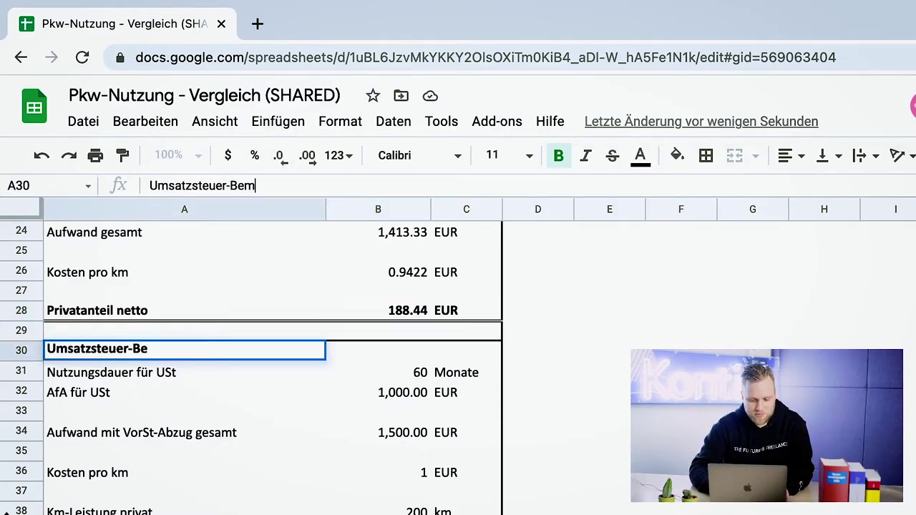
type("essungsgrundlage")
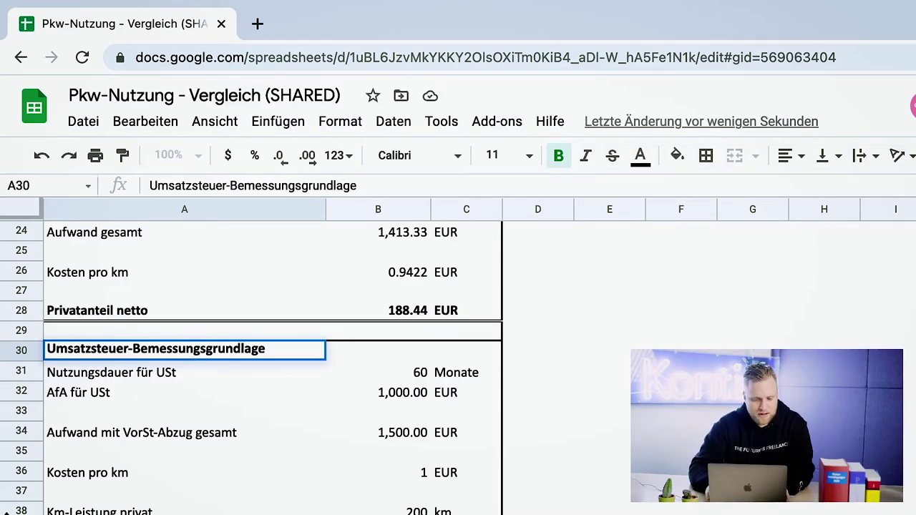
key("Return")
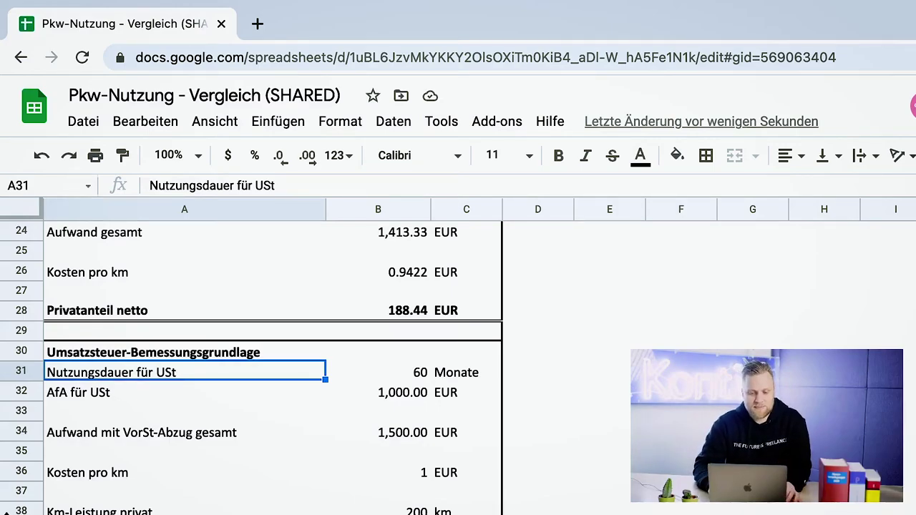
Review the VAT base calculation from Nutzungsdauer für USt and AfA für USt through Km-Leistung privat in rows 31 to 38
key("Right")
key("Right")
key("Left")
key("Down")
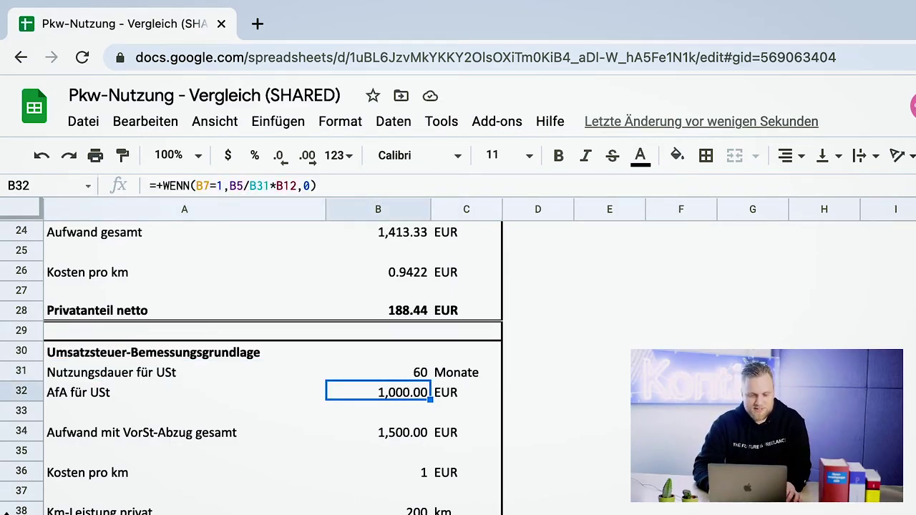
key("Down")
key("Down")
key("Down")
key("Down")
key("Down")
key("Down")
key("Down")
key("Down")
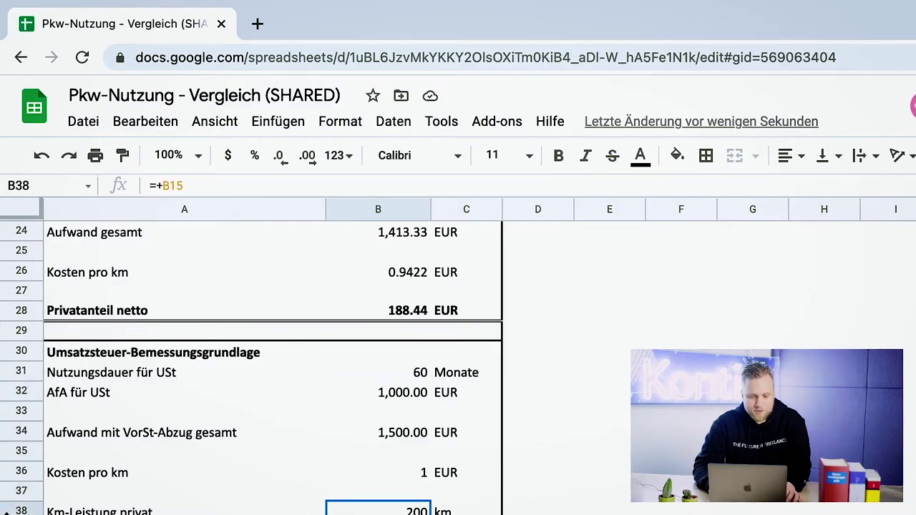
Inspect the formula in B46 that applies the rate in A46, and the sum formula in B49
key("Down")
key("Down")
key("Down")
key("Down")
key("Down")
key("Down")
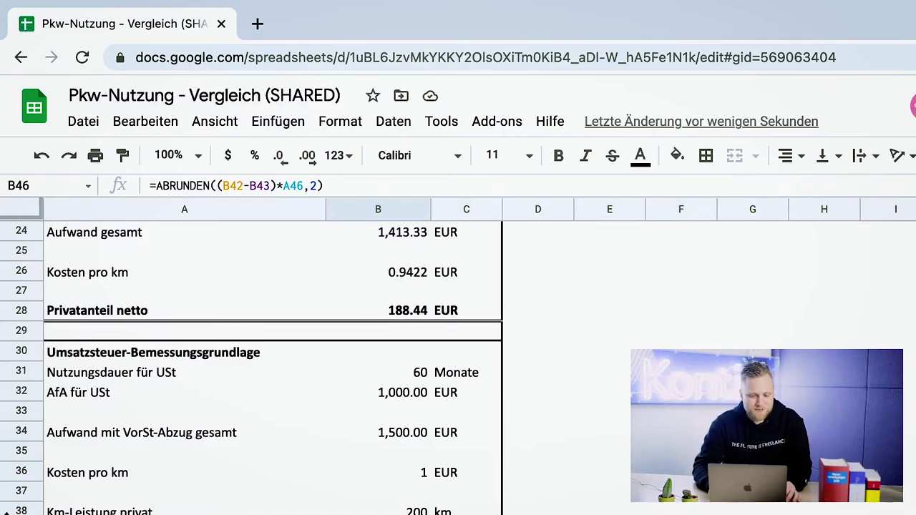
key("Left")
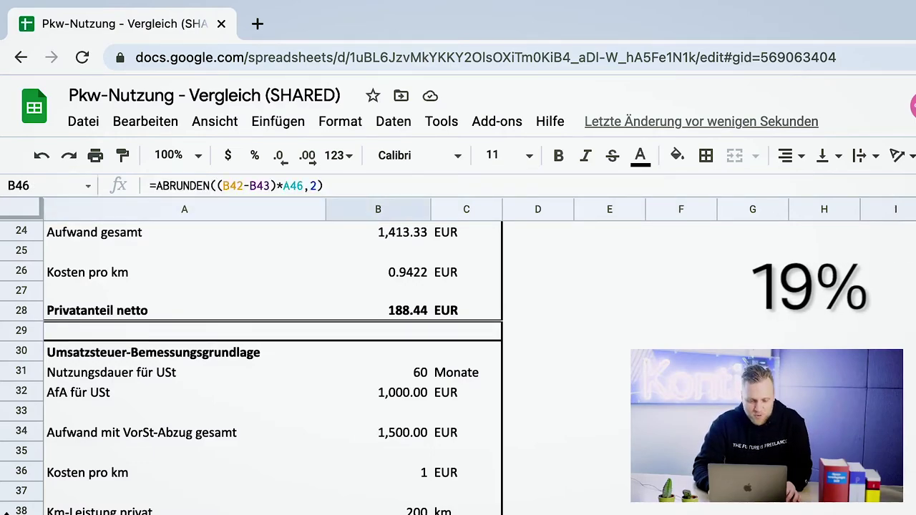
key("Right")
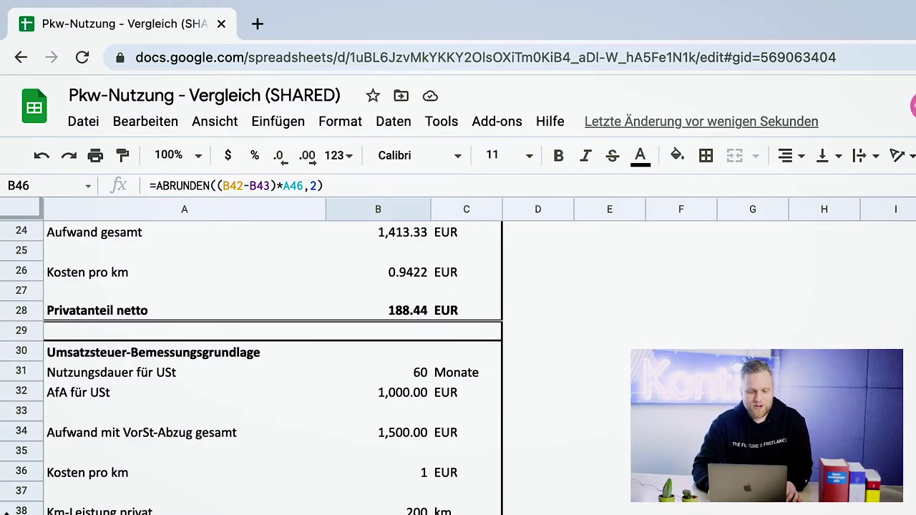
key("Down")
key("Down")
key("Down")
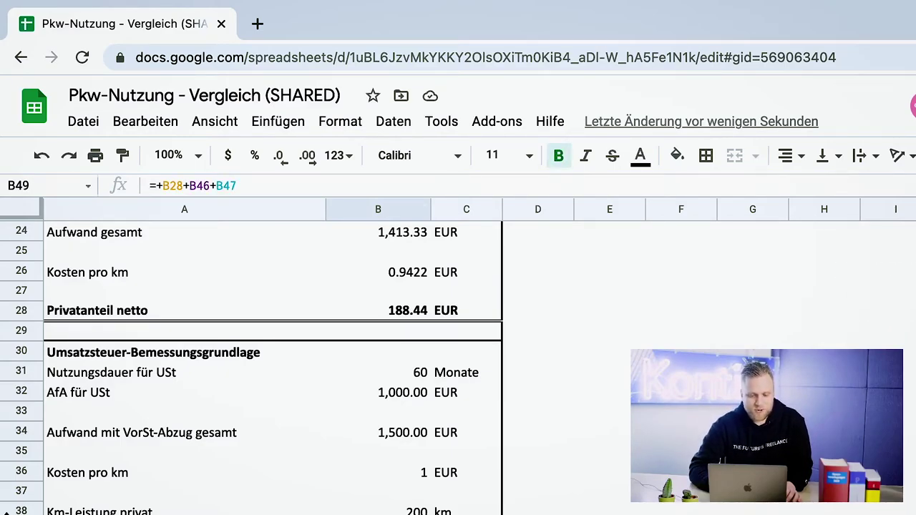
Enter 25 km as the einfache Entfernung in the Fahrten zw. Whg. und Betrieb section
scroll(272, 358, "down", 2)
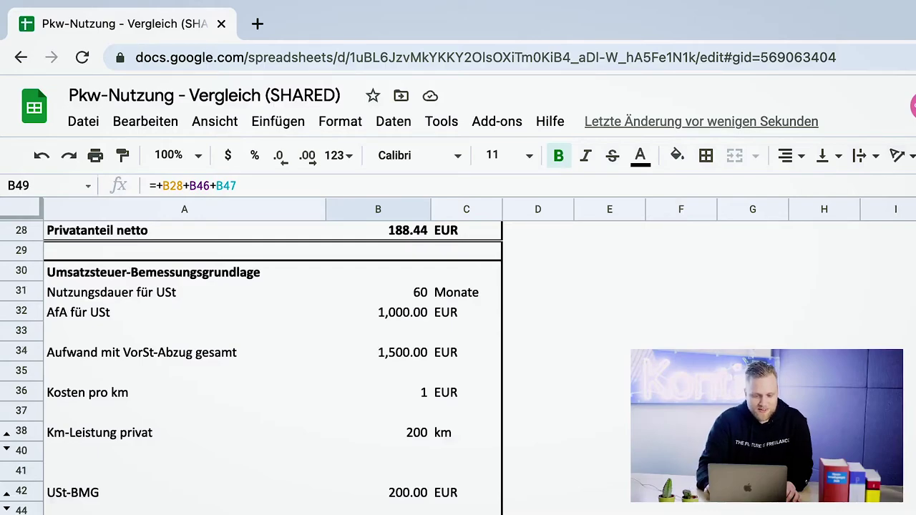
key("Down")
key("Down")
key("Down")
key("Down")
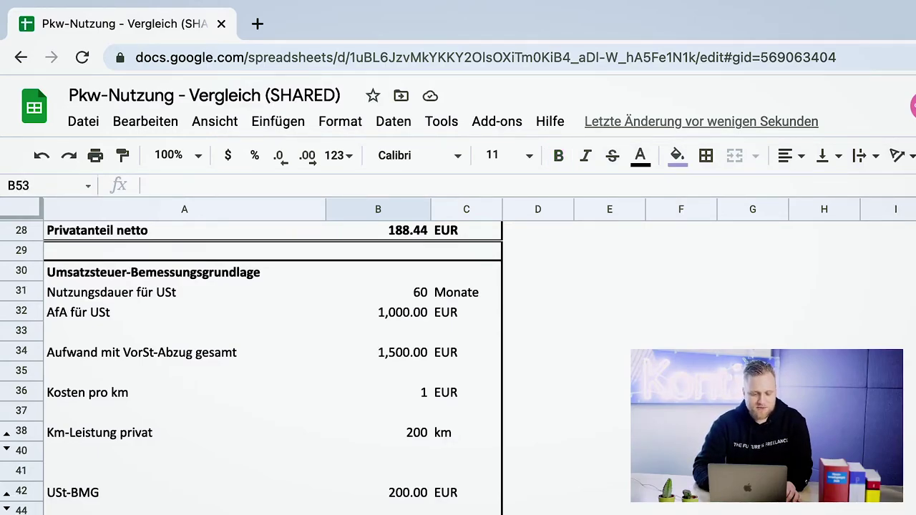
scroll(272, 358, "down", 10)
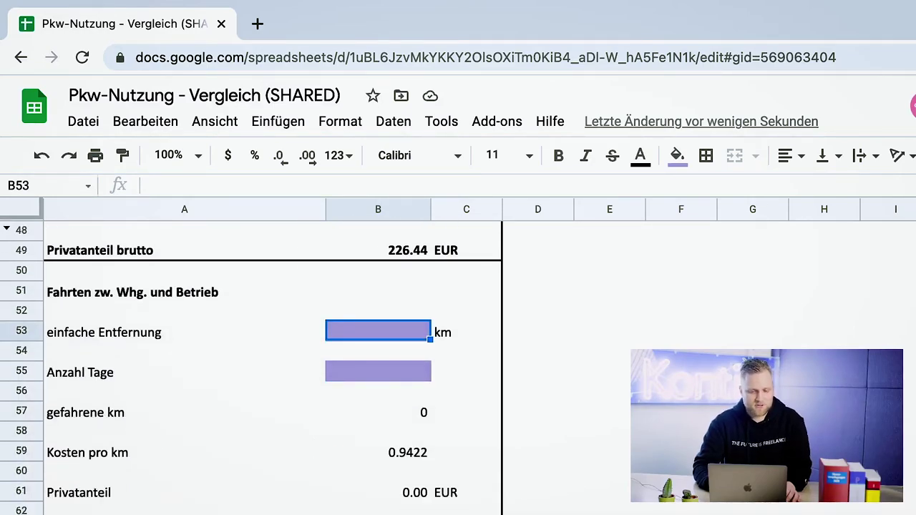
scroll(251, 371, "down", 1)
type("25")
key("Return")
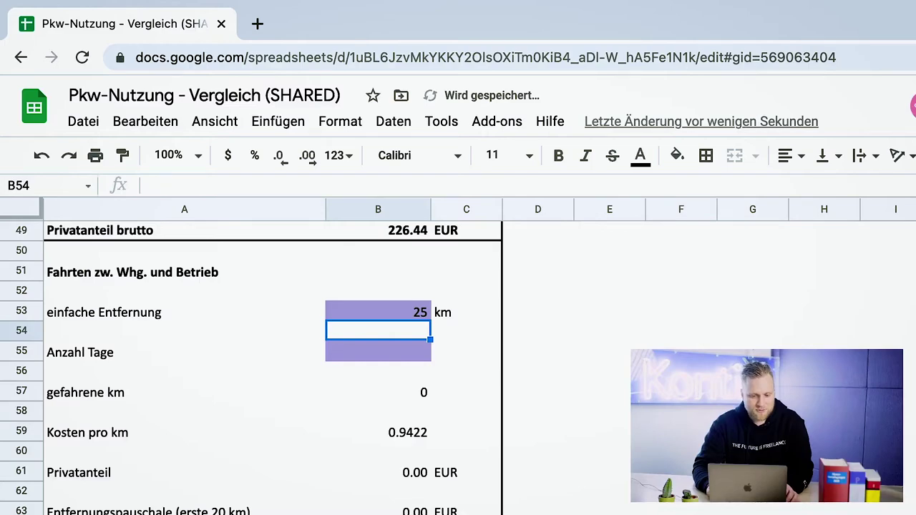
Set the Anzahl Tage for trips between home and business to 20
left_click(378, 351)
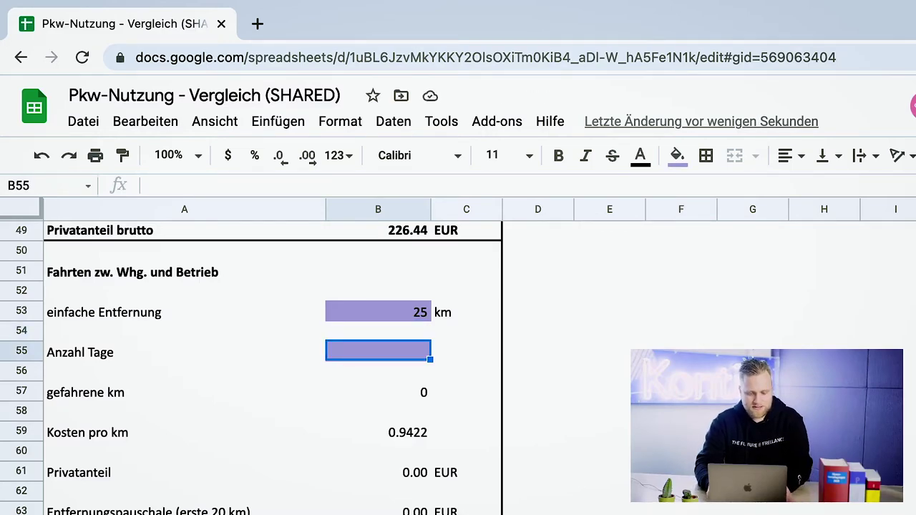
type("20")
key("Return")
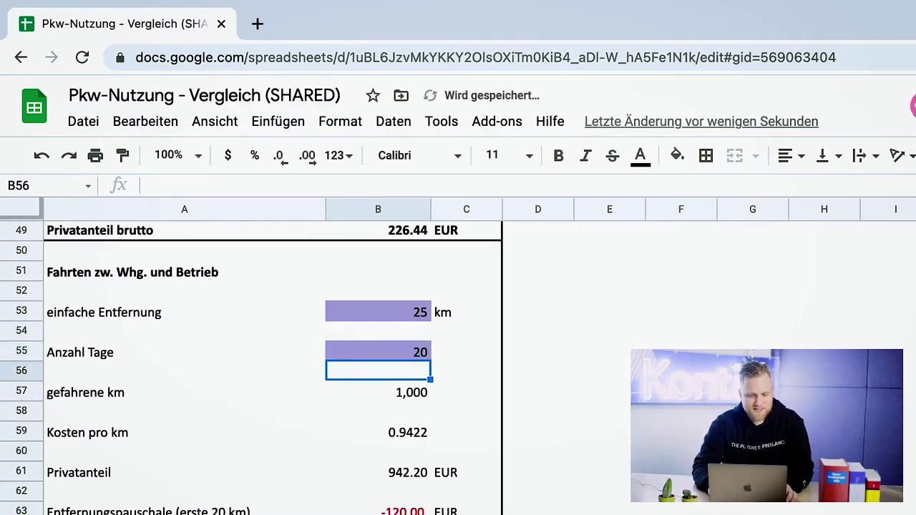
Review the commuting Privatanteil, the Entfernungspauschale deductions, and the Privatanteil gesamt brutto with its Gewinnerhöhung share in rows 61 to 72
scroll(458, 358, "down", 1)
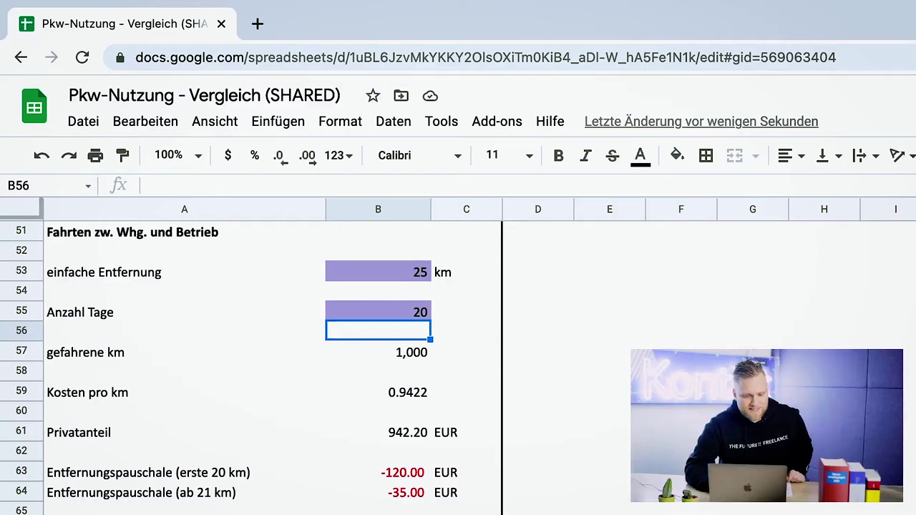
left_click(378, 433)
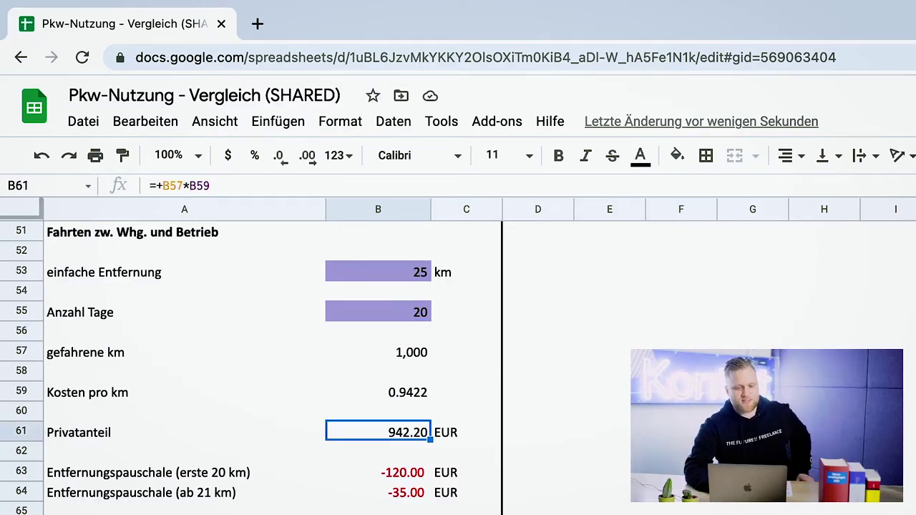
scroll(252, 370, "down", 5)
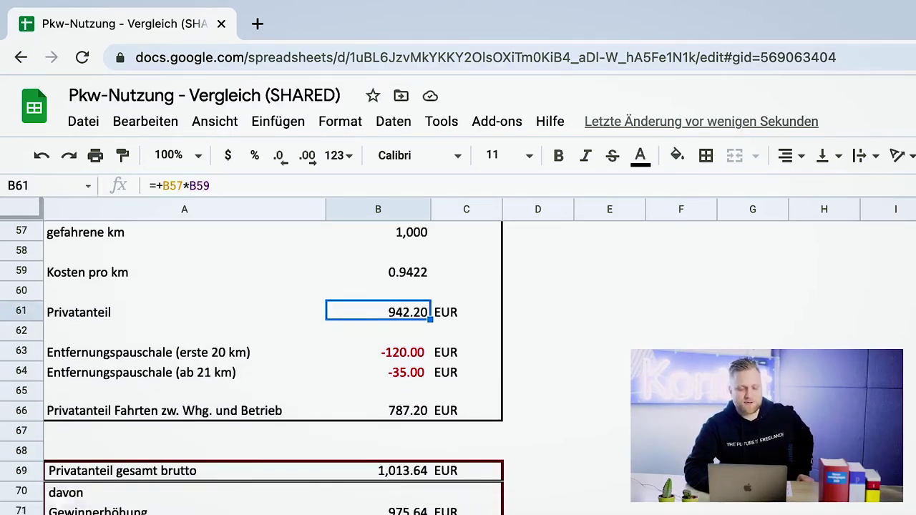
left_click(466, 370)
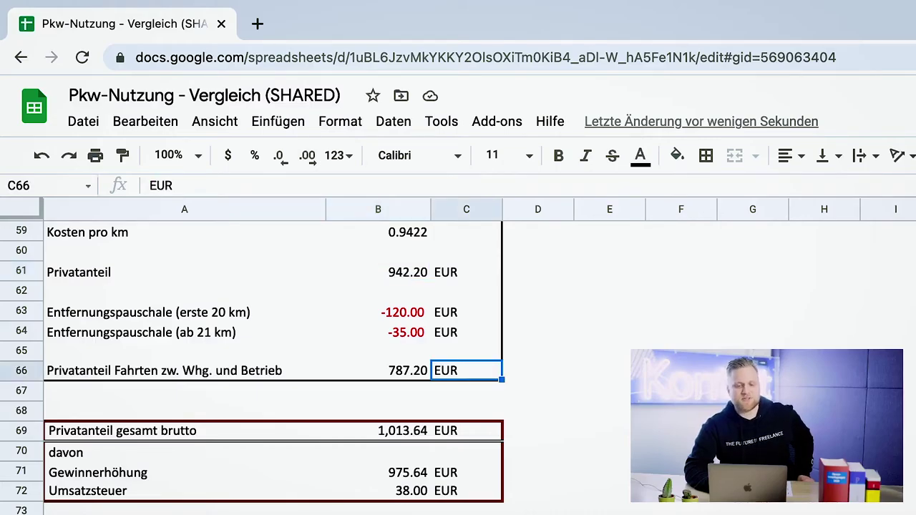
left_click(377, 369)
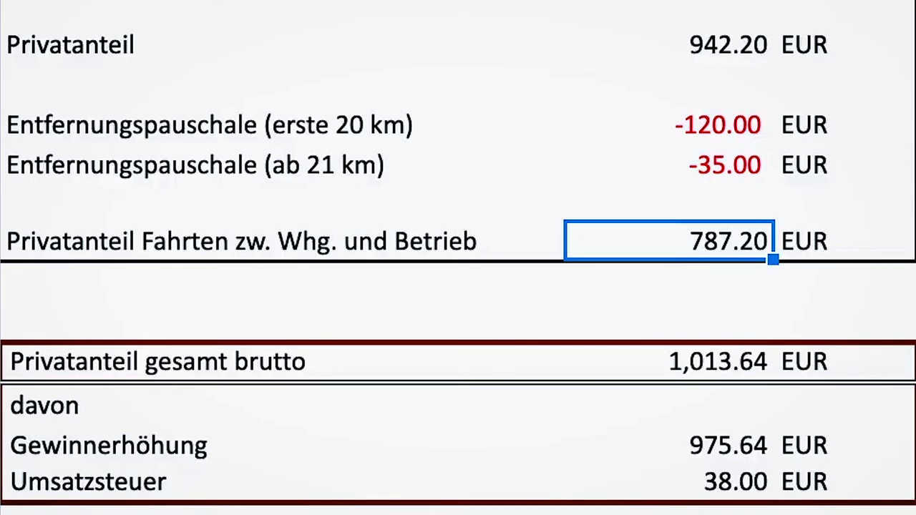
scroll(458, 258, "down", 1)
left_click(669, 242)
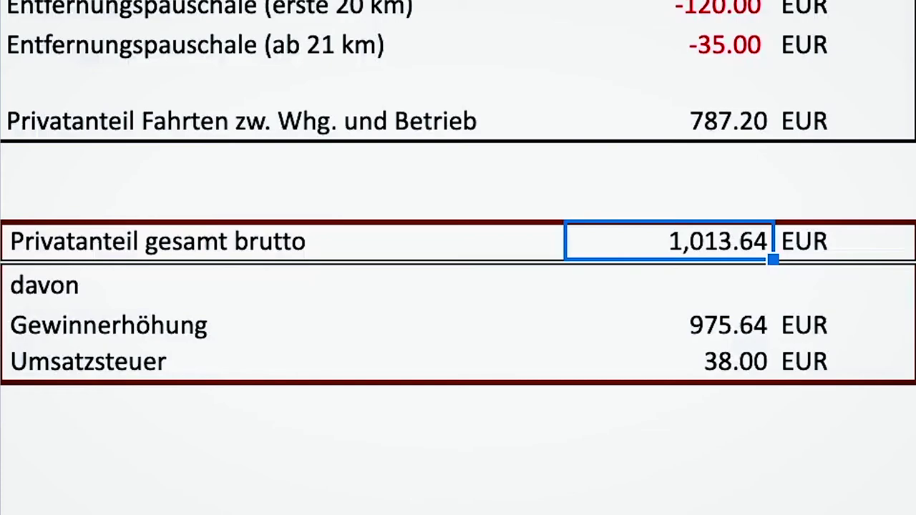
left_click(669, 320)
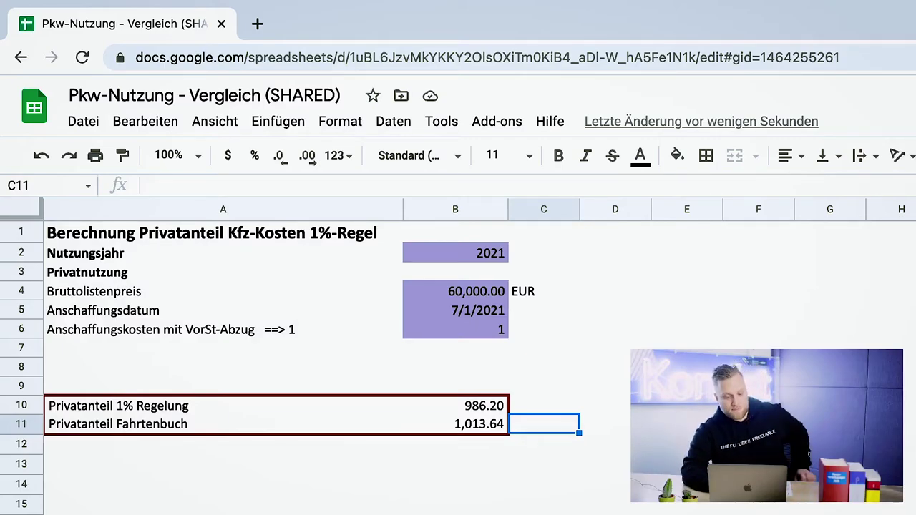
Calculate 20% of the Gewinnerhöhung in D71 of the logbook sheet with the formula =B71*0.2
key("alt+Down")
left_click(605, 430)
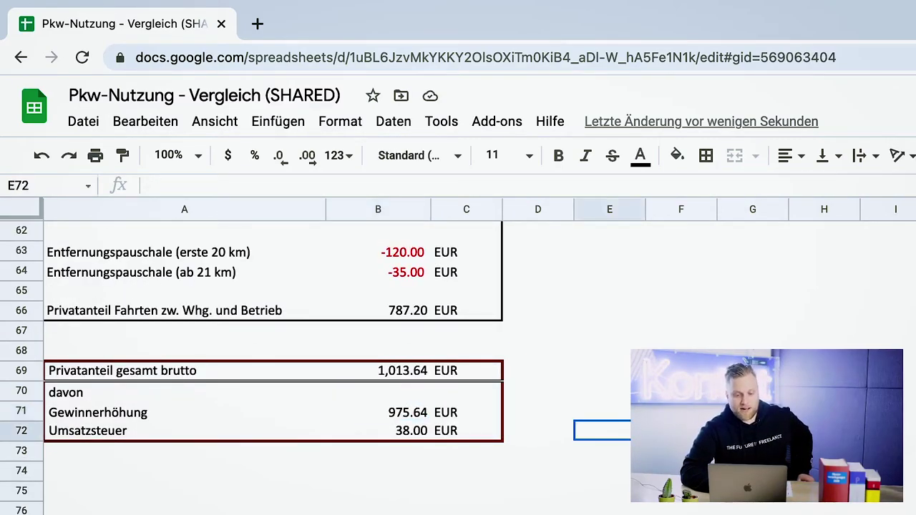
left_click(378, 412)
left_click(538, 410)
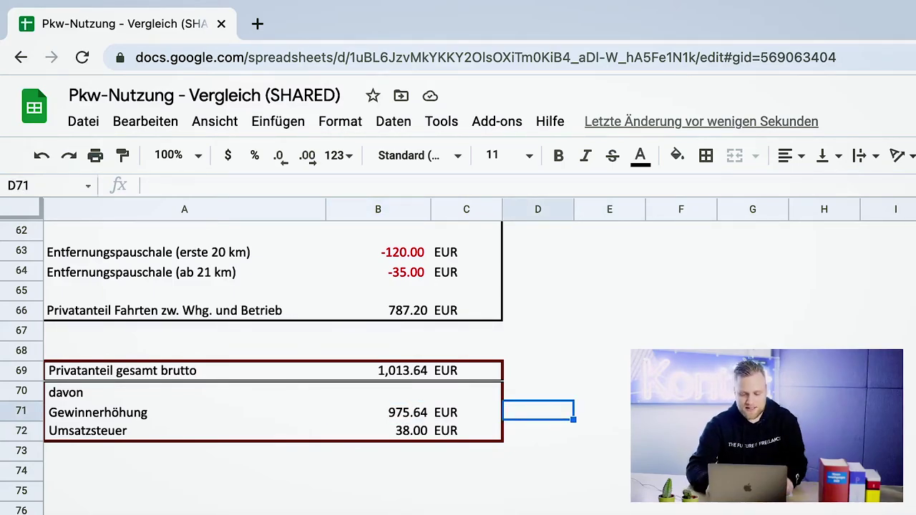
type("=")
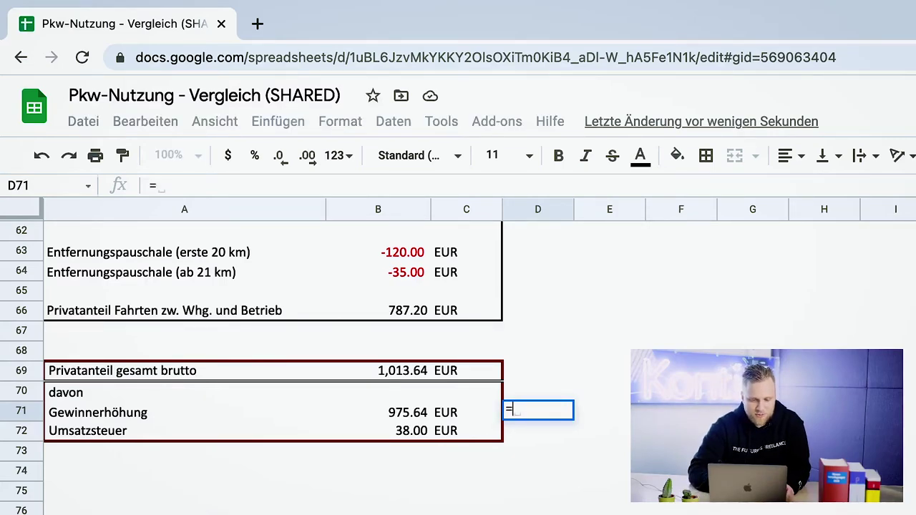
left_click(377, 412)
type("*")
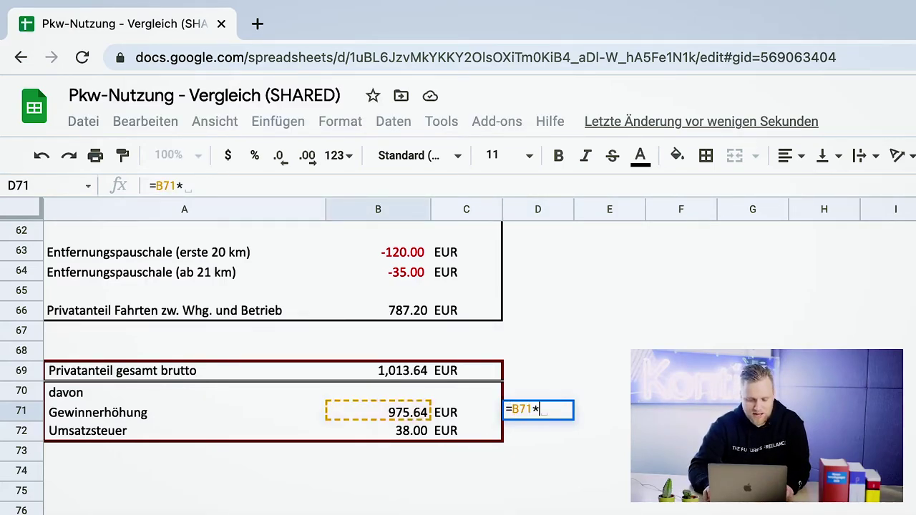
type("0.2")
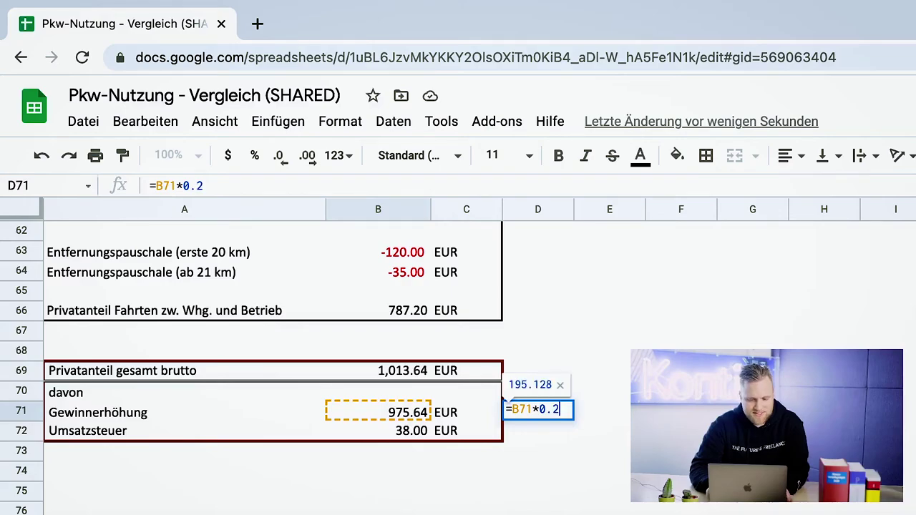
key("Return")
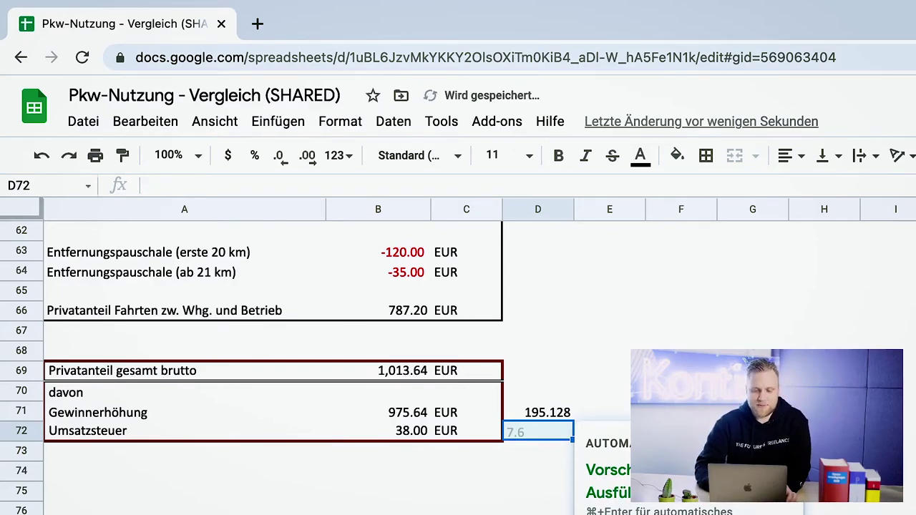
Clear the trial calculation from D71 and return to the sheet comparing the 1% rule with the logbook
left_click(537, 412)
key("Delete")
key("ctrl+shift+Page_Up")
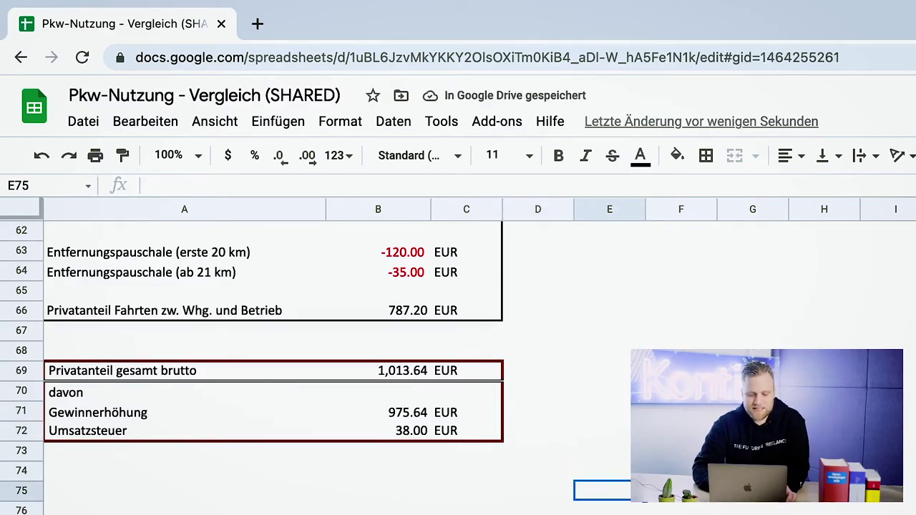